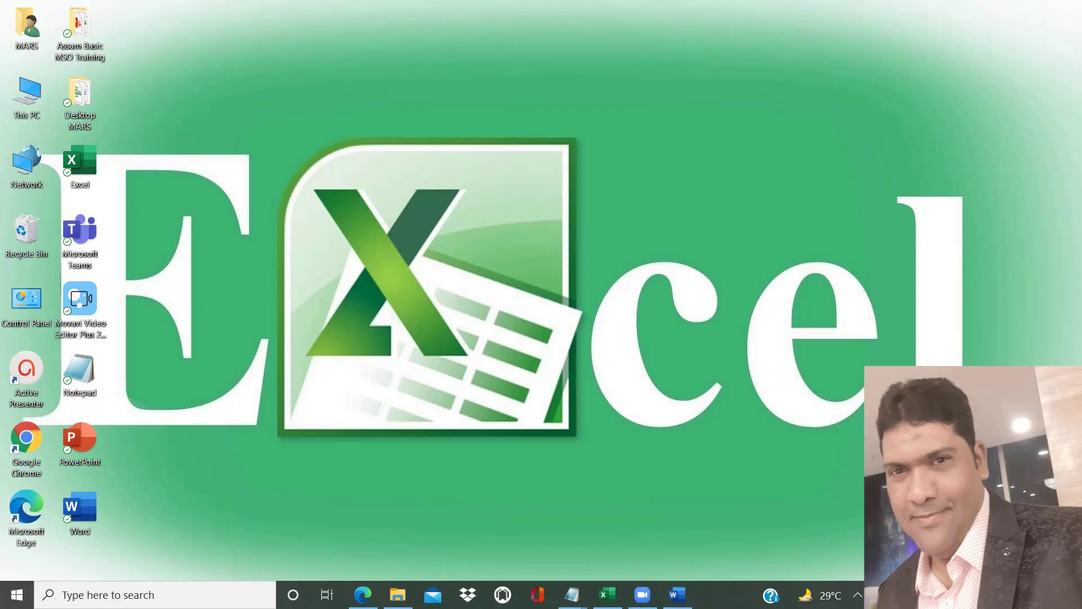
Switch to the Excel workbook, enter the heading "Upper Nearest Multiple of 10" in B1 and fit column B's width to it.
left_click(604, 591)
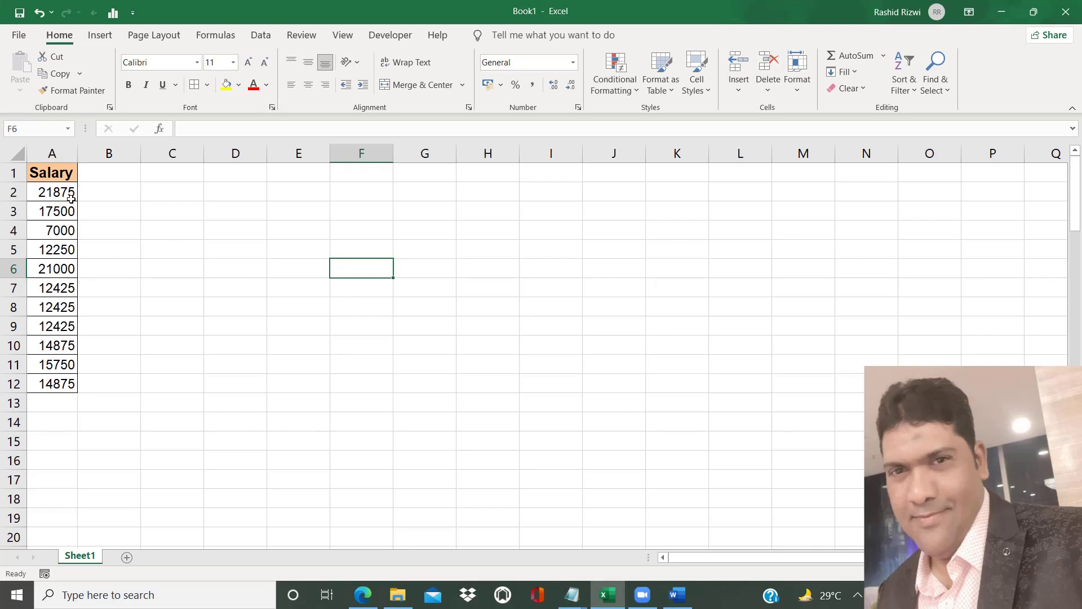
left_click(103, 173)
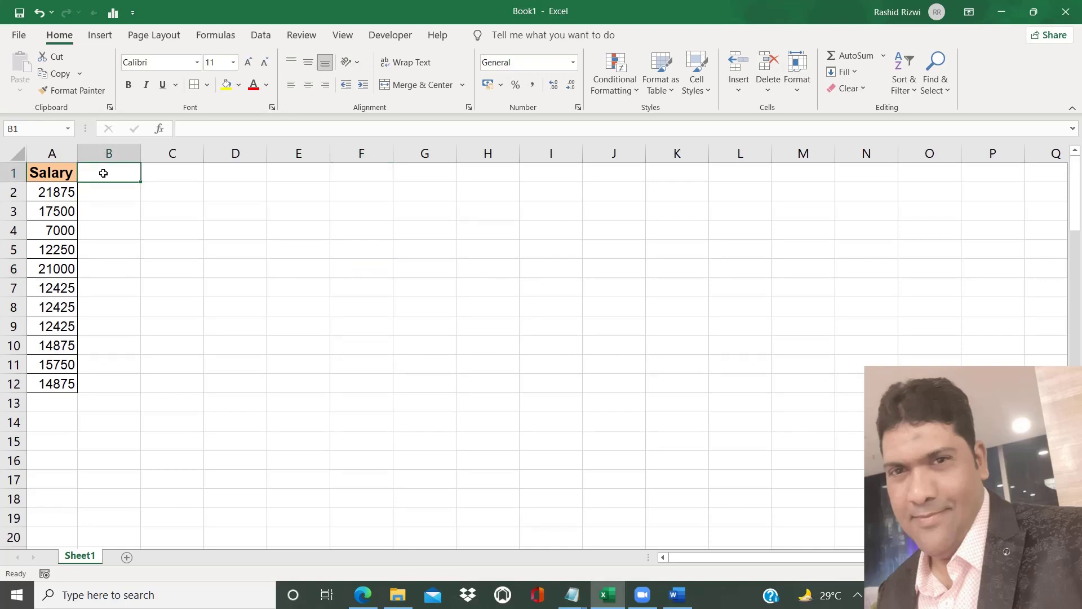
type("Ner==")
key("BackSpace")
key("BackSpace")
key("BackSpace")
type("arest")
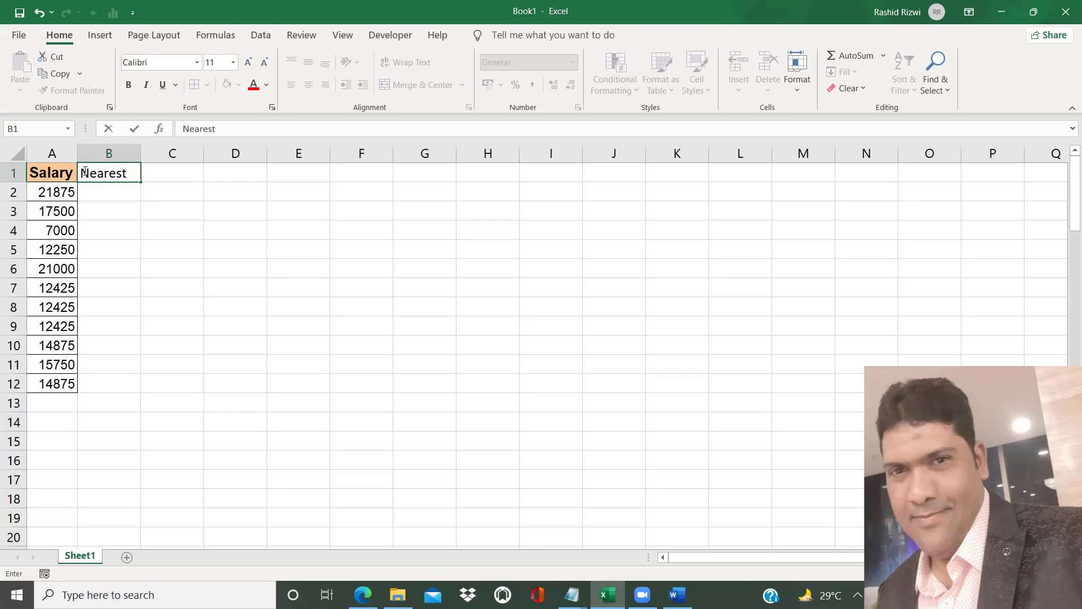
left_click(82, 172)
type("Upper")
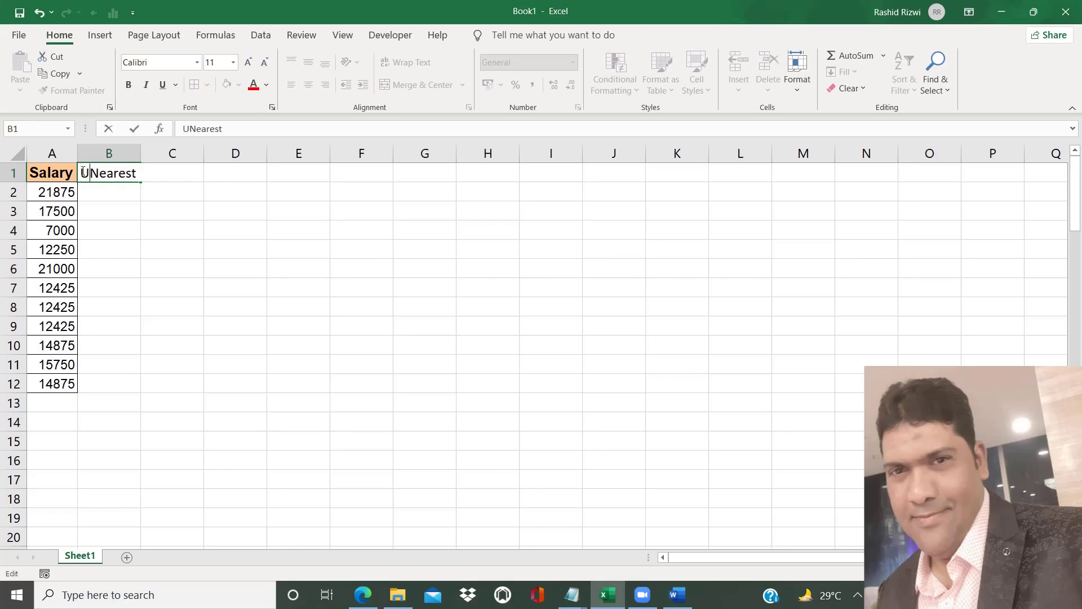
type(" Nearest ")
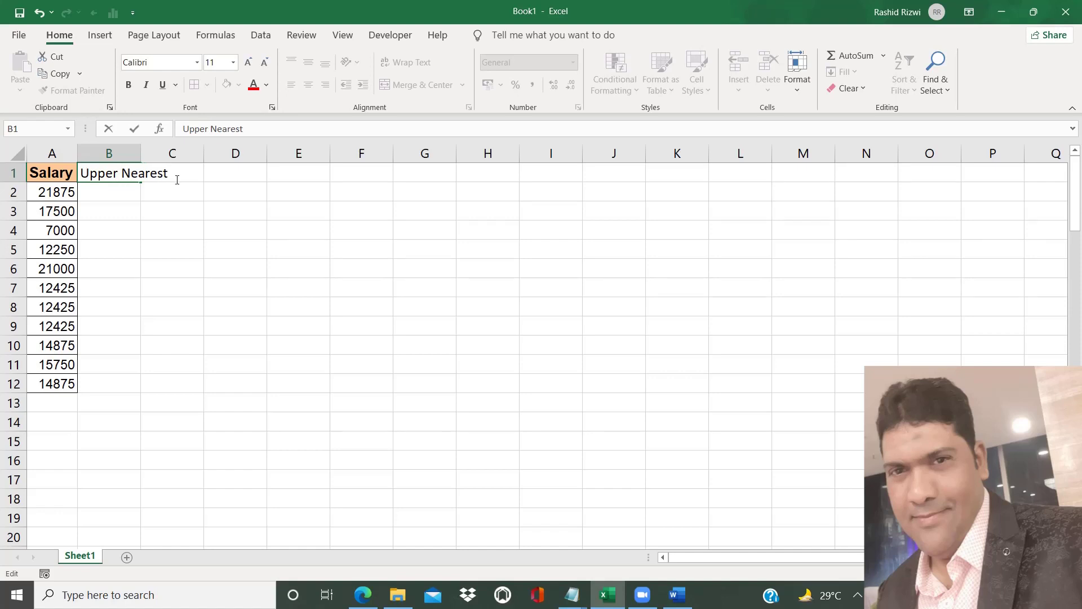
type("Multiple of 10")
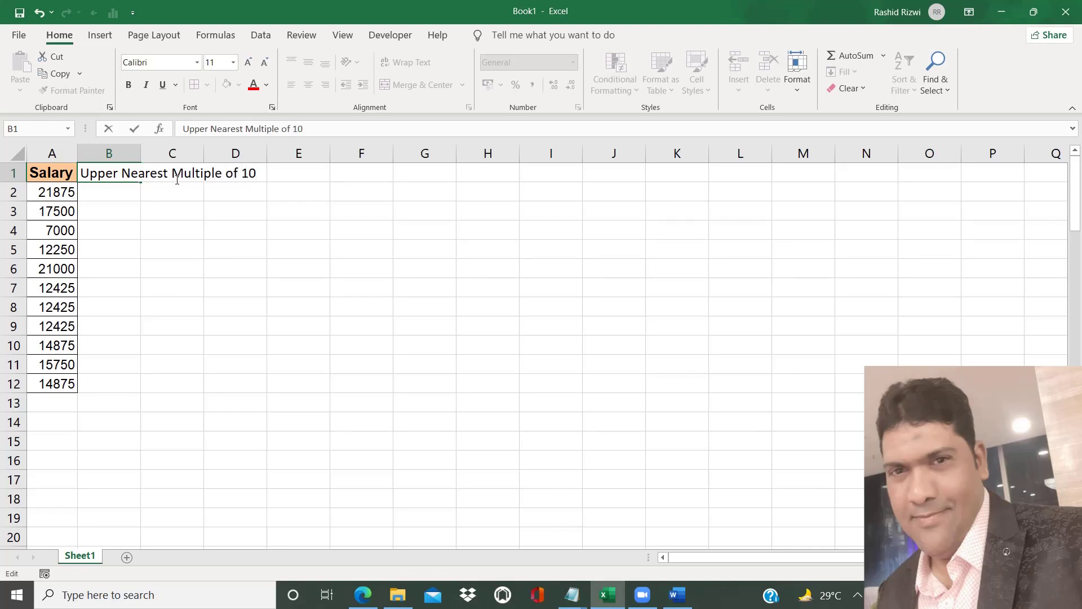
key("Return")
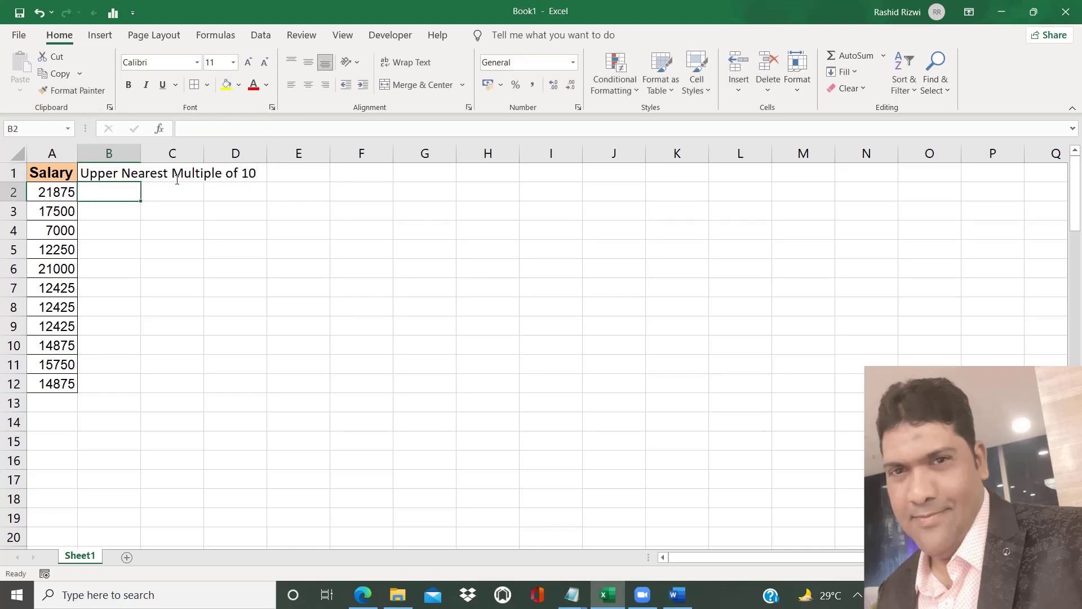
double_click(141, 153)
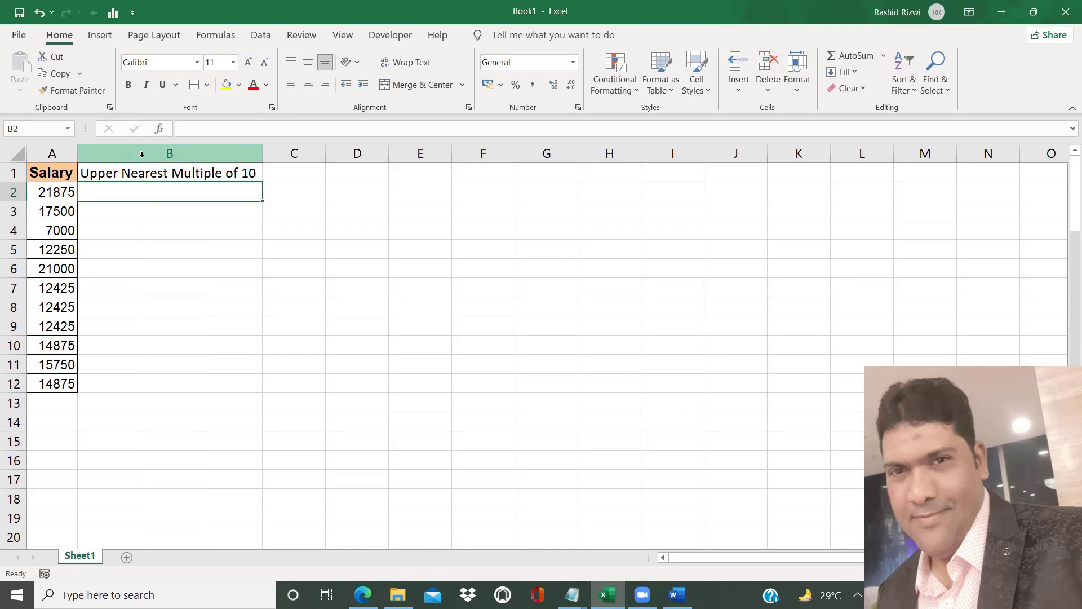
Add "Rounded to" at the beginning of the heading in B1.
double_click(82, 173)
type("Rounded ")
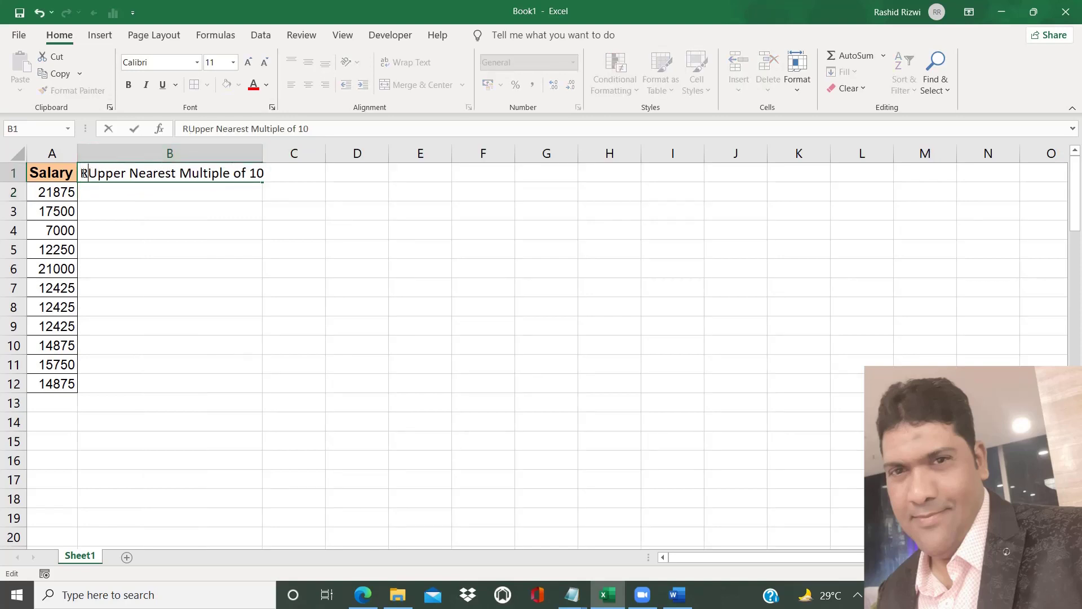
type("to")
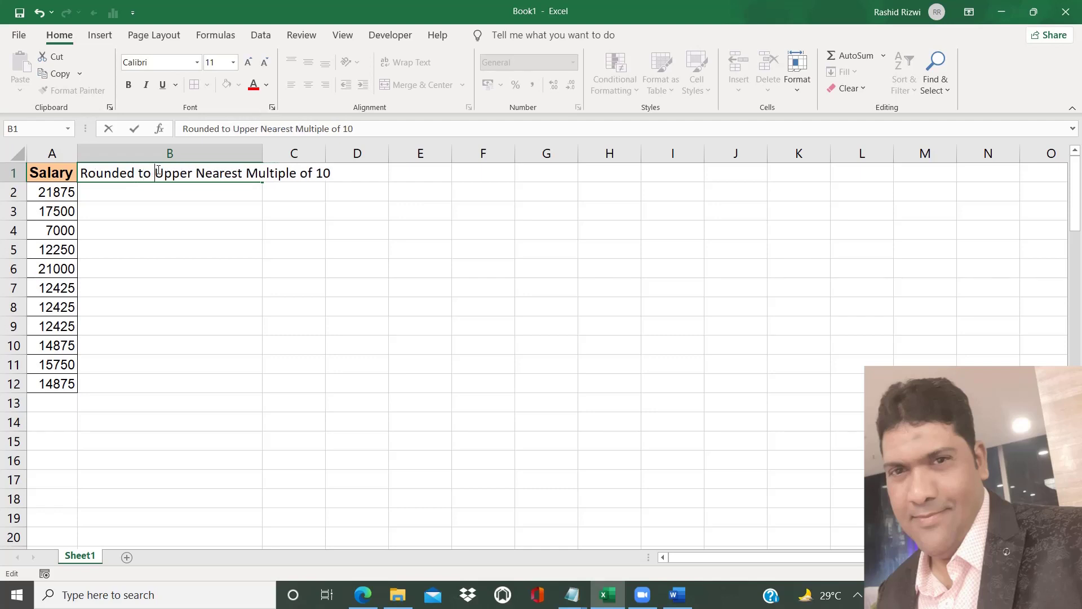
Make the B1 heading read "Rounded to upper nearest multiple of 10" with lowercase initials after the first word, and fit column B's width.
left_click(163, 173)
key("BackSpace")
type("u")
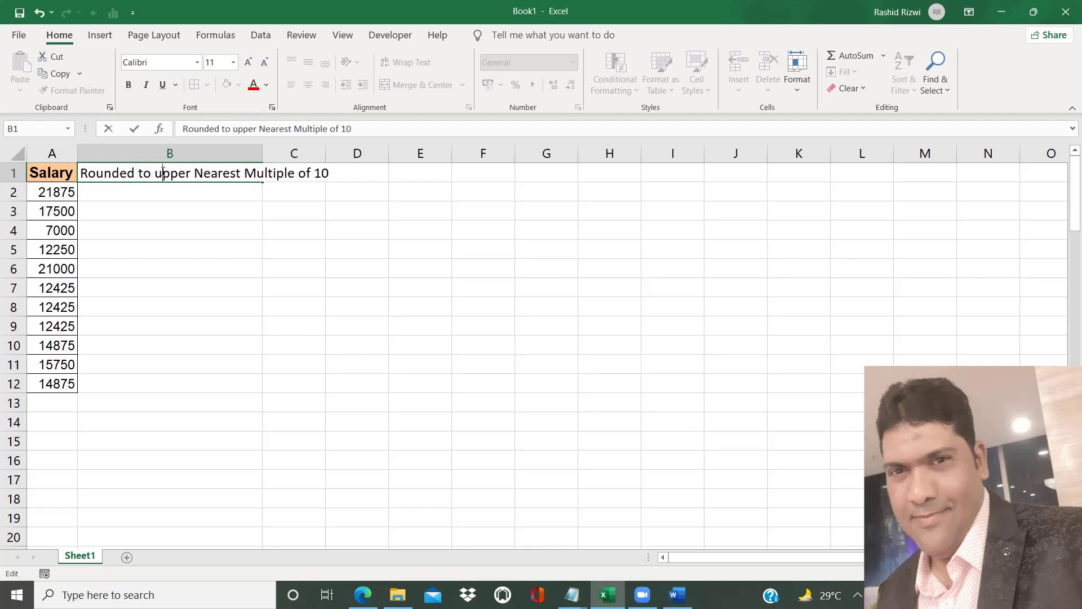
left_click(204, 176)
key("BackSpace")
type("n")
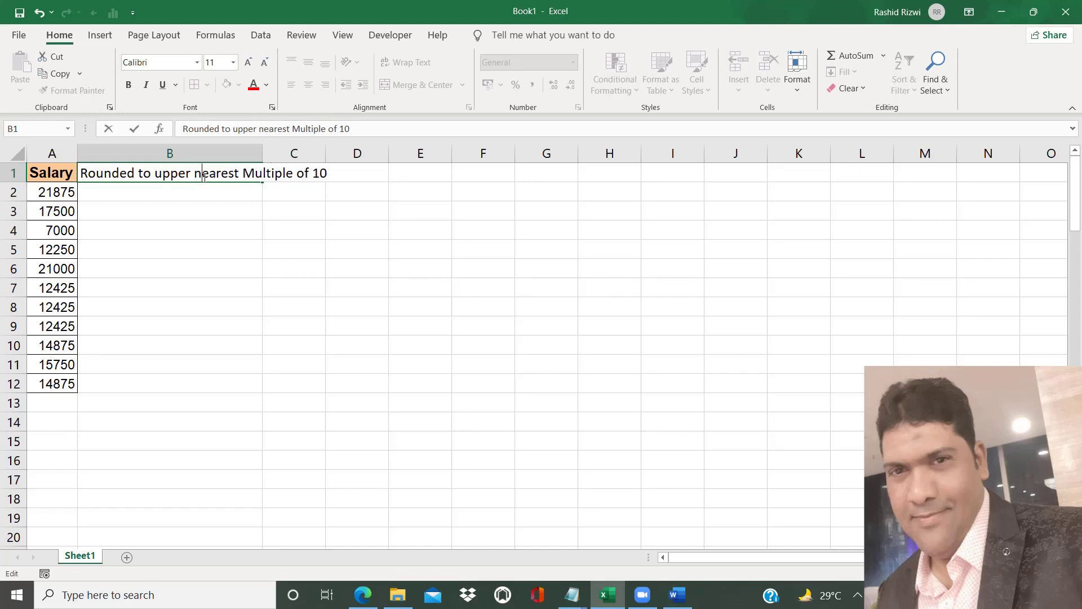
left_click(255, 170)
key("BackSpace")
type("m")
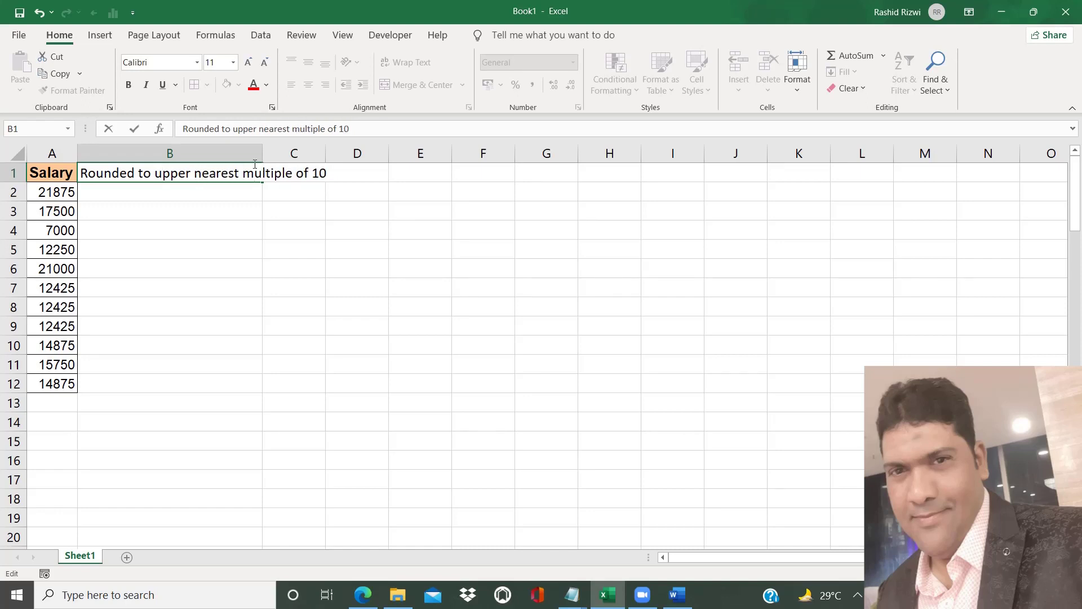
left_click(263, 152)
double_click(263, 152)
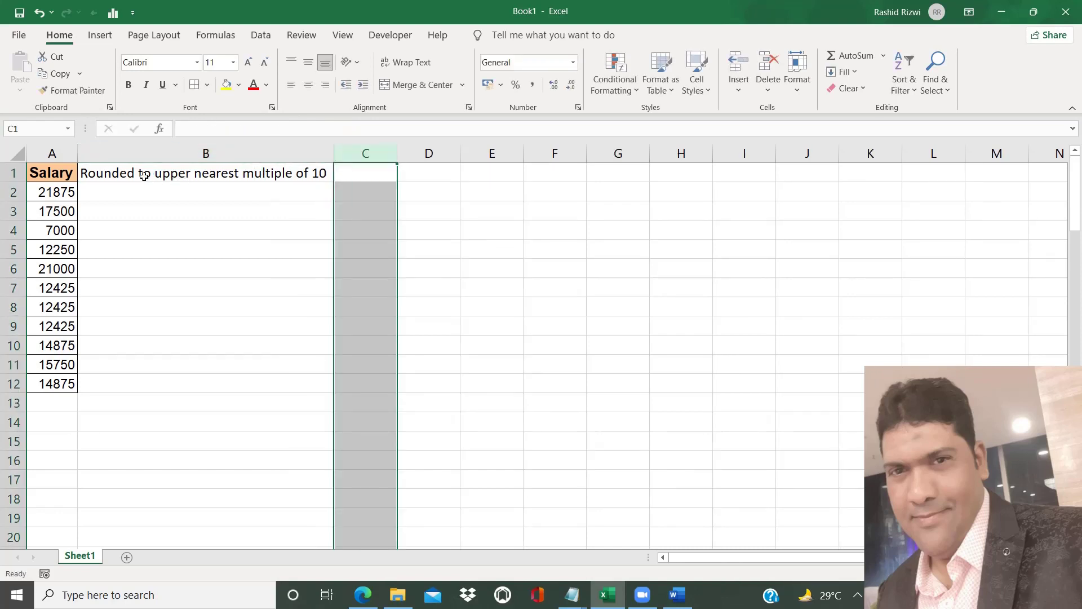
Copy the formatting of the Salary heading in A1 to the heading in B1 and fit column B's width to it.
left_click(68, 174)
left_click(72, 90)
left_click(143, 173)
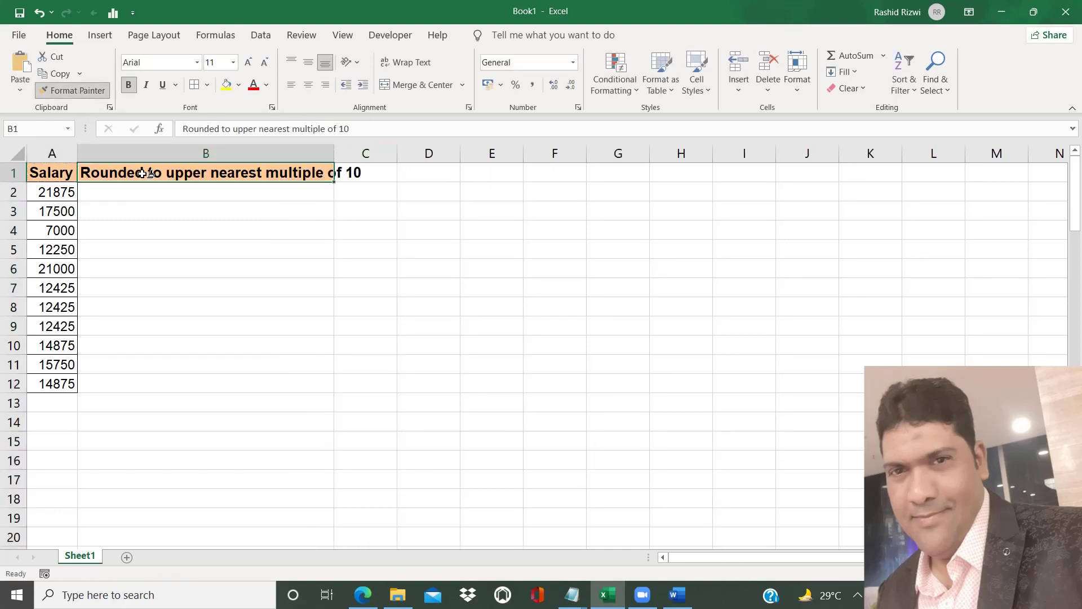
double_click(336, 151)
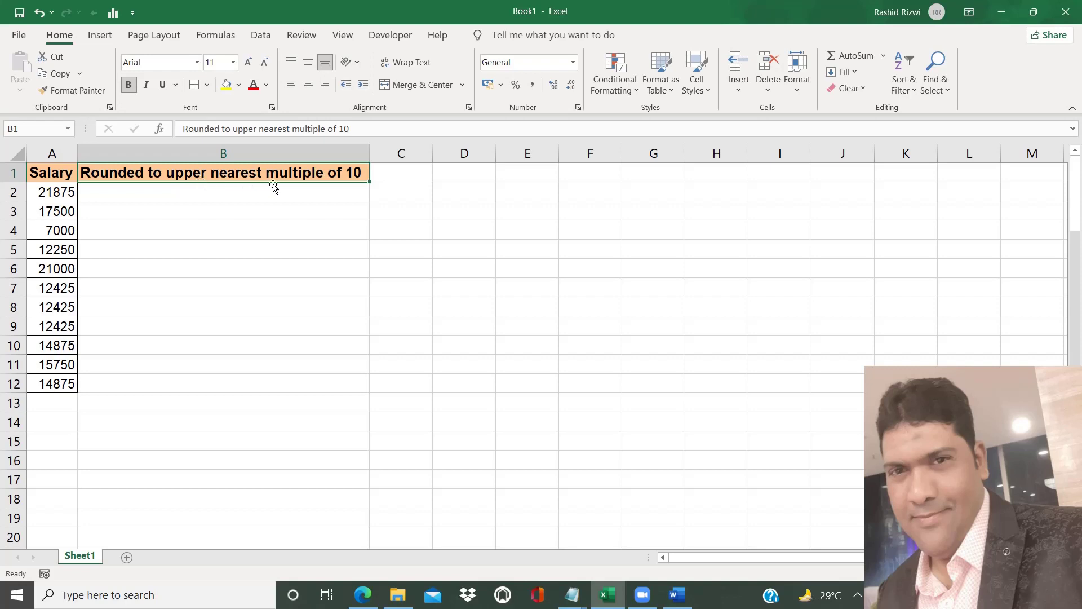
Enter the formula =ROUNDUP(A2,-1) in B2 and fill it down to B12.
left_click(112, 192)
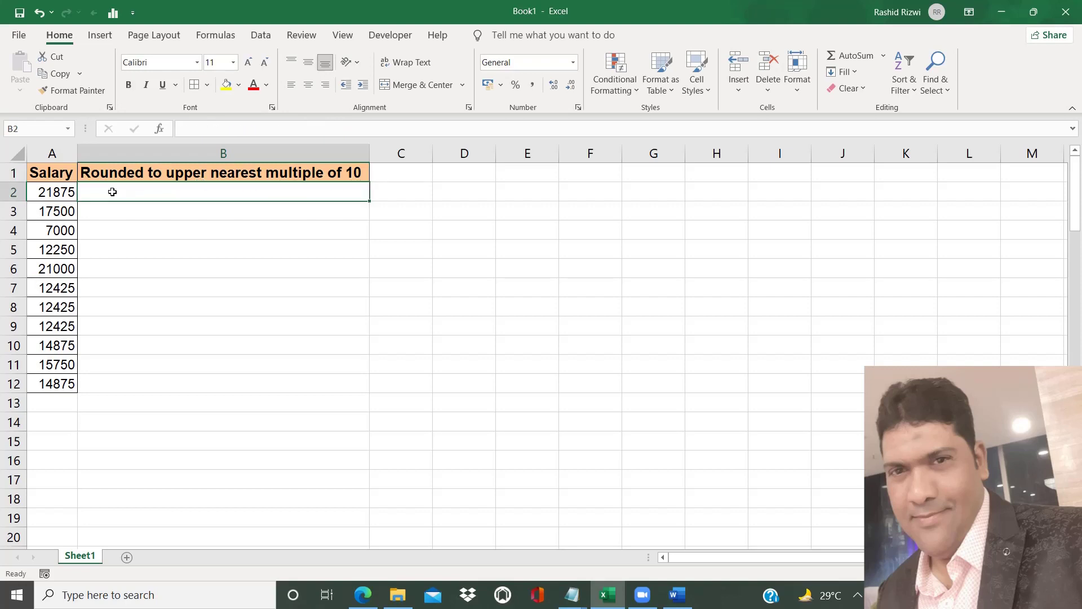
type("=rou")
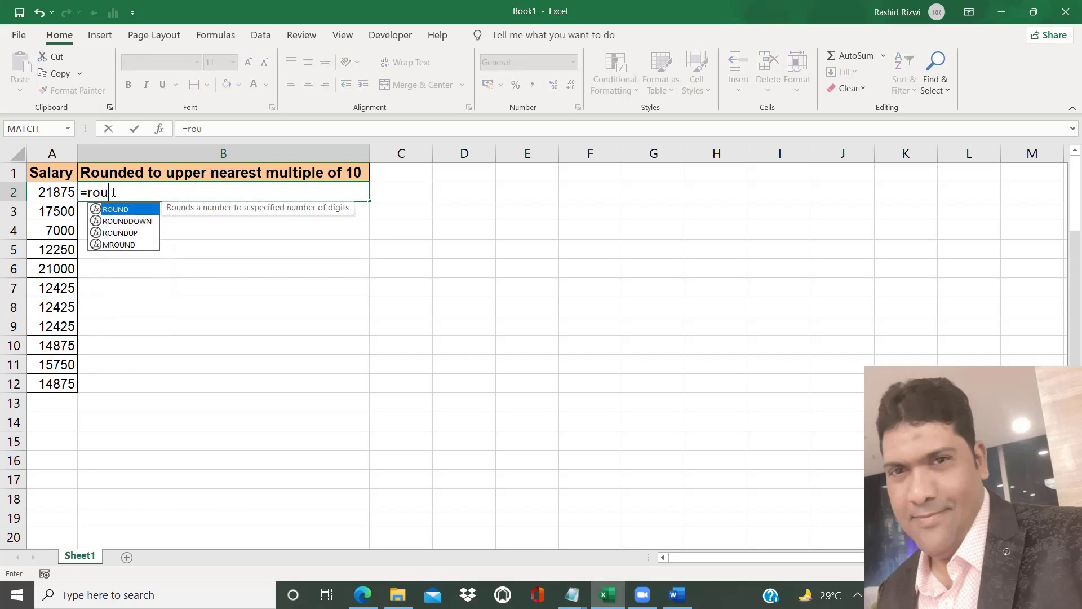
key("Down")
key("Down")
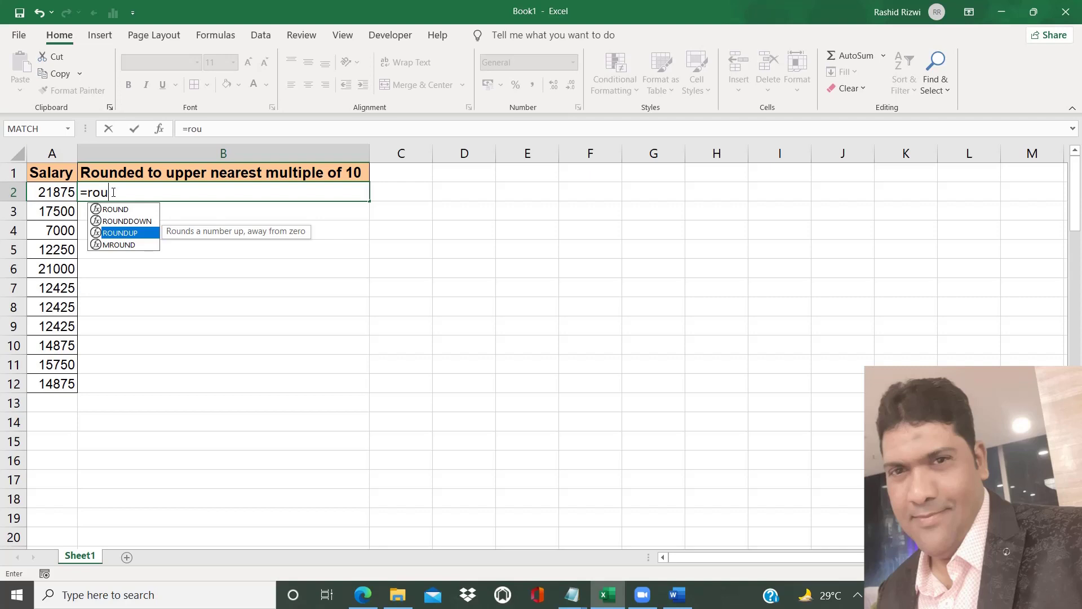
key("Tab")
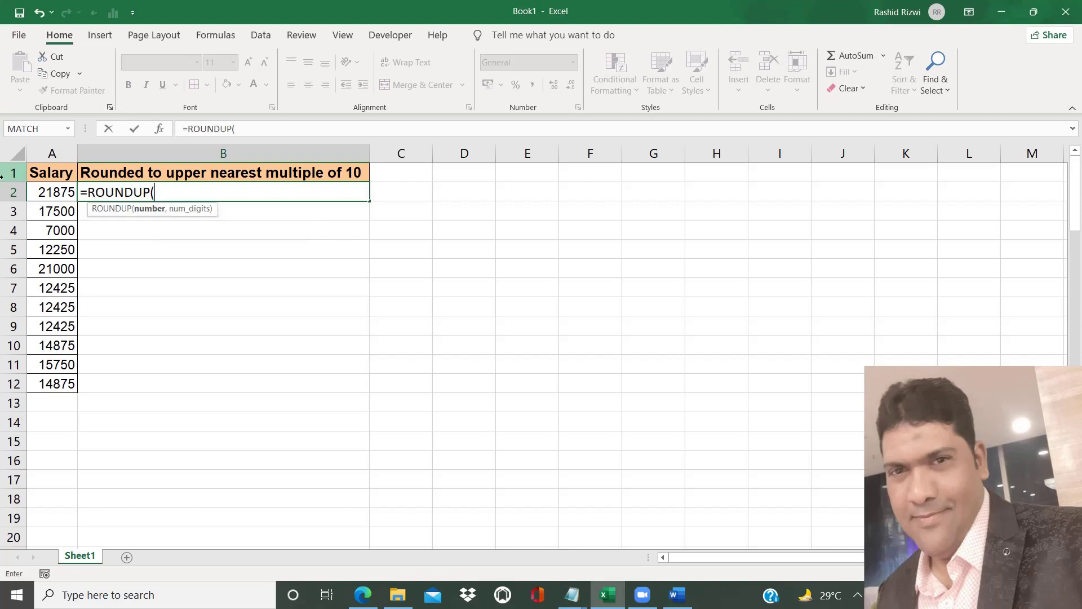
left_click(68, 191)
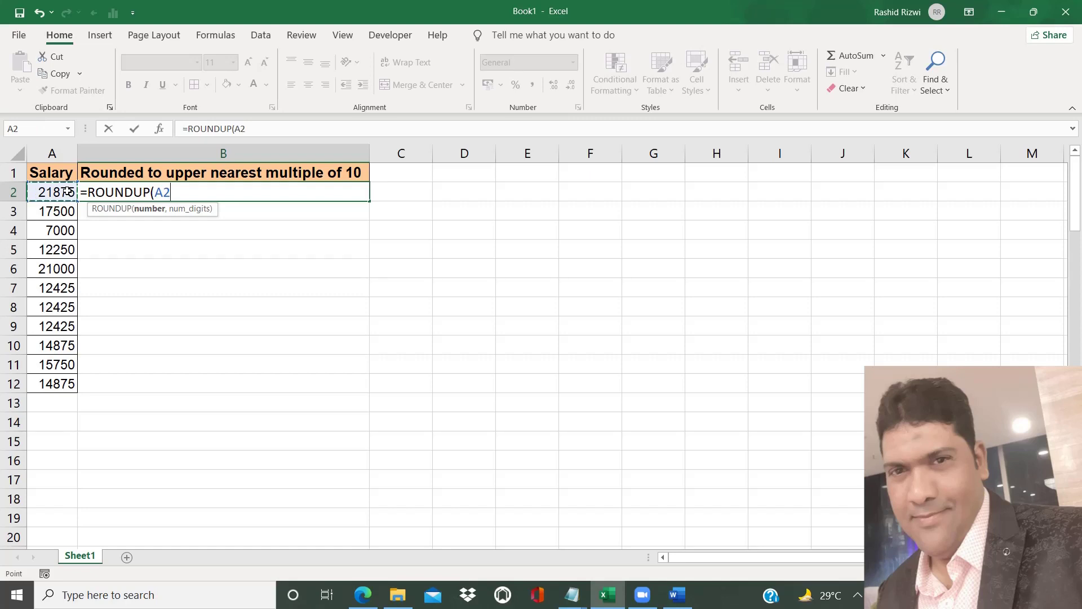
type(",-1")
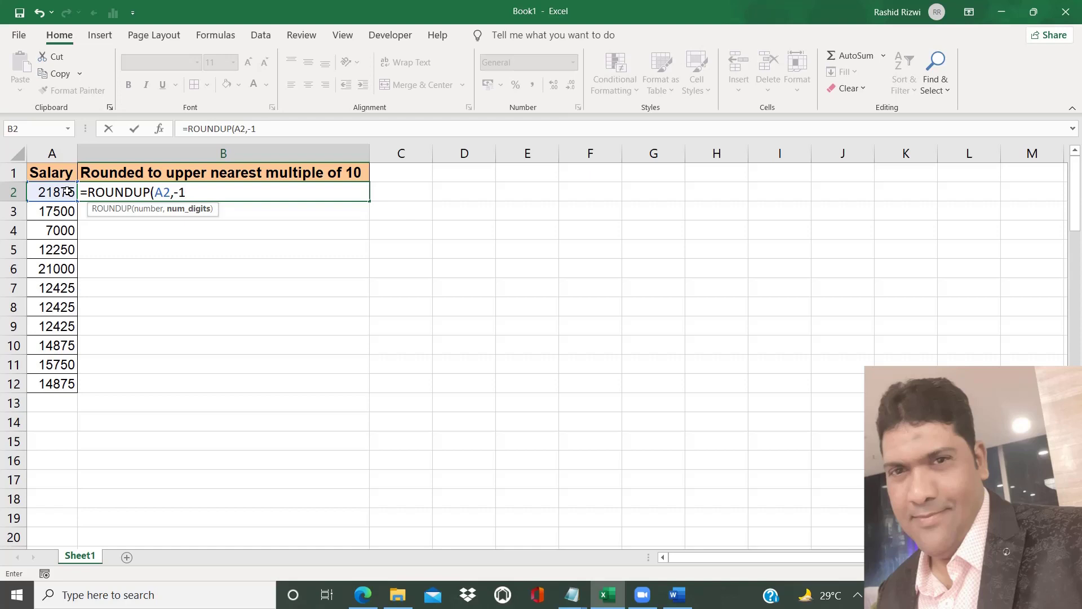
type(")")
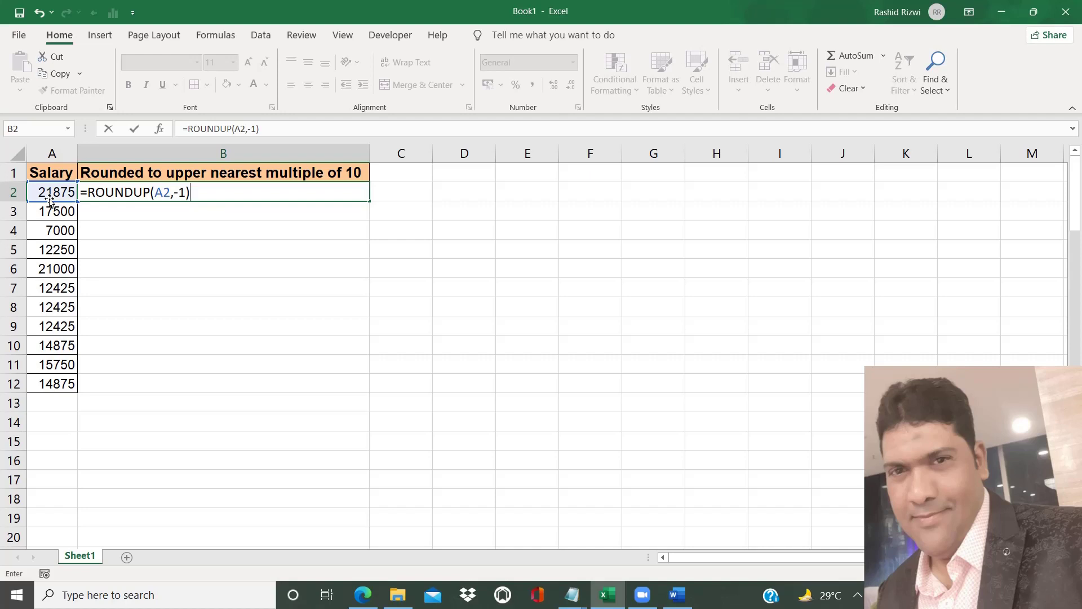
key("Return")
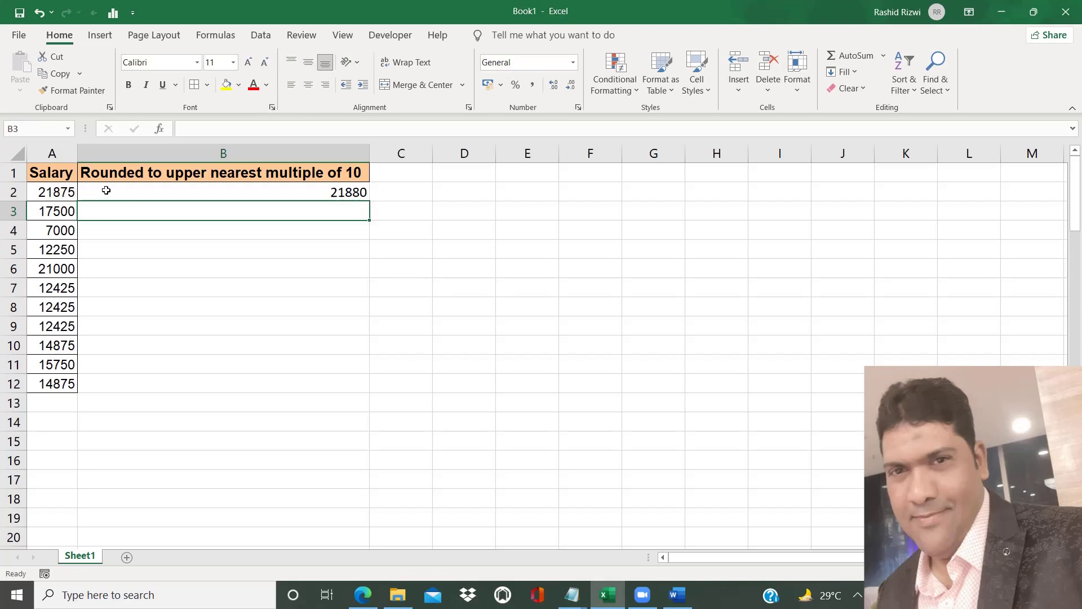
left_click(236, 188)
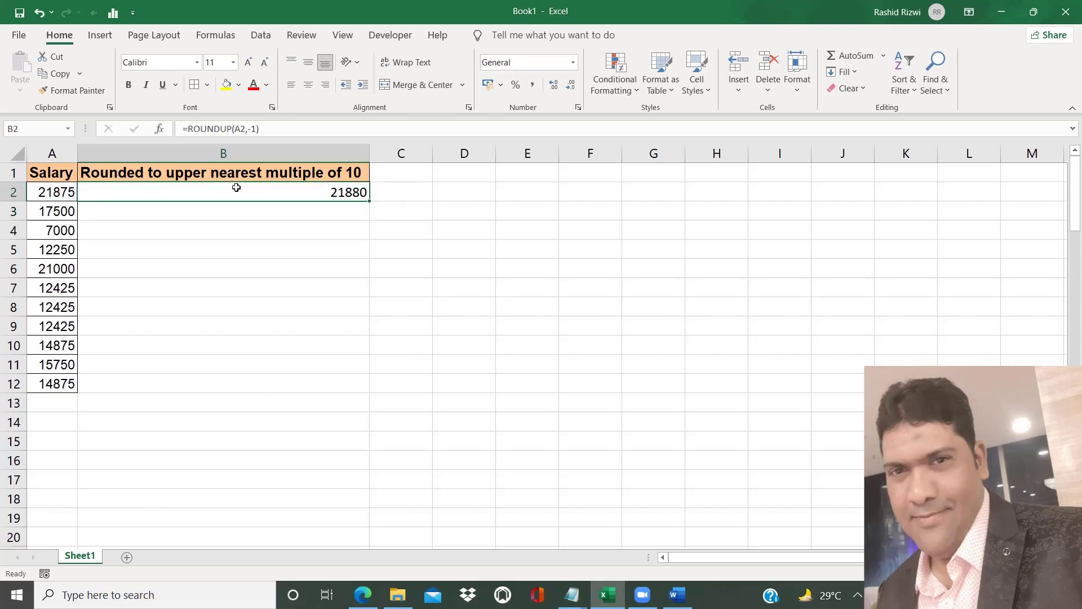
double_click(369, 202)
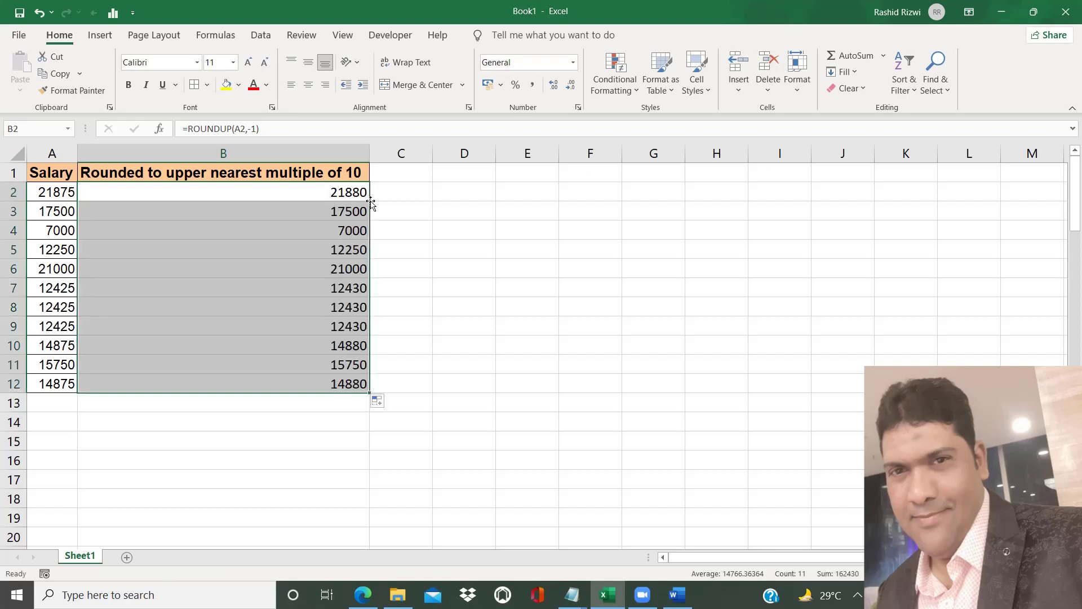
Compare the original salaries in column A with their rounded-up values in column B for rows 2 to 6.
left_click(70, 190)
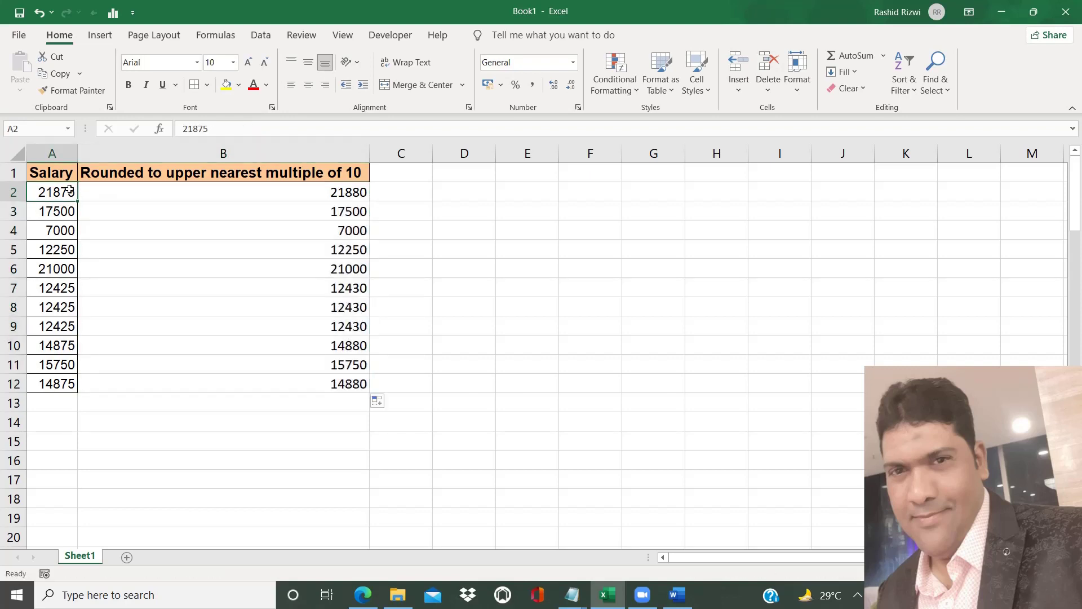
key("shift+Right")
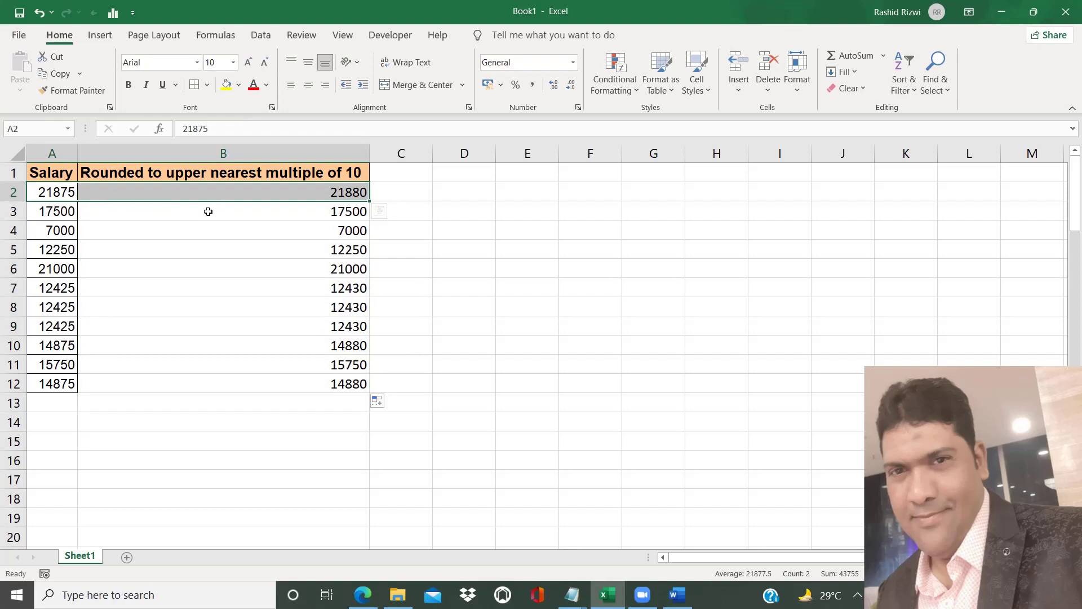
left_click(57, 216)
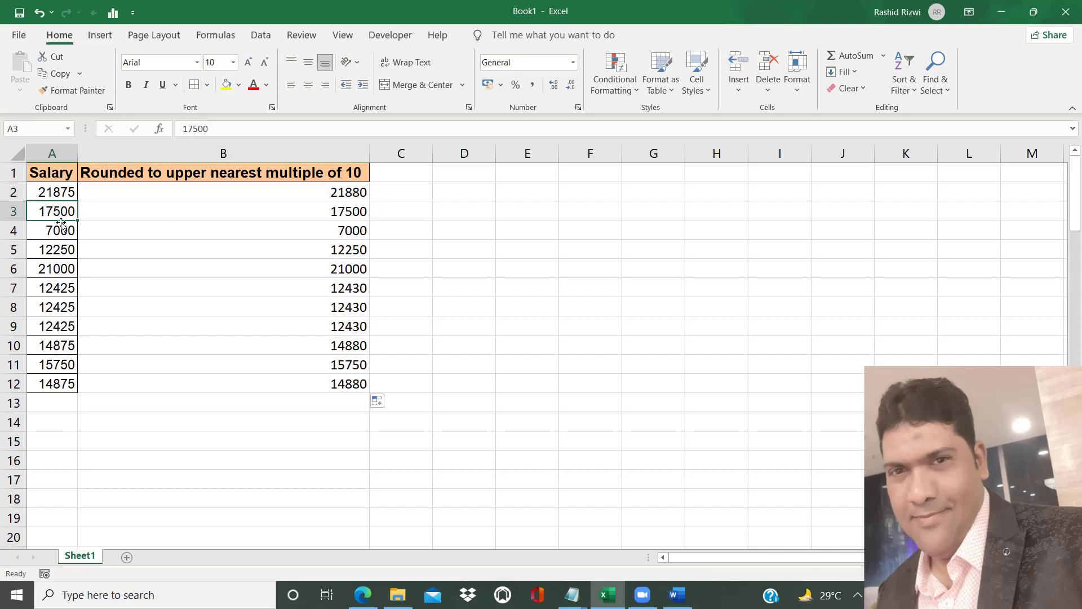
left_click(301, 213)
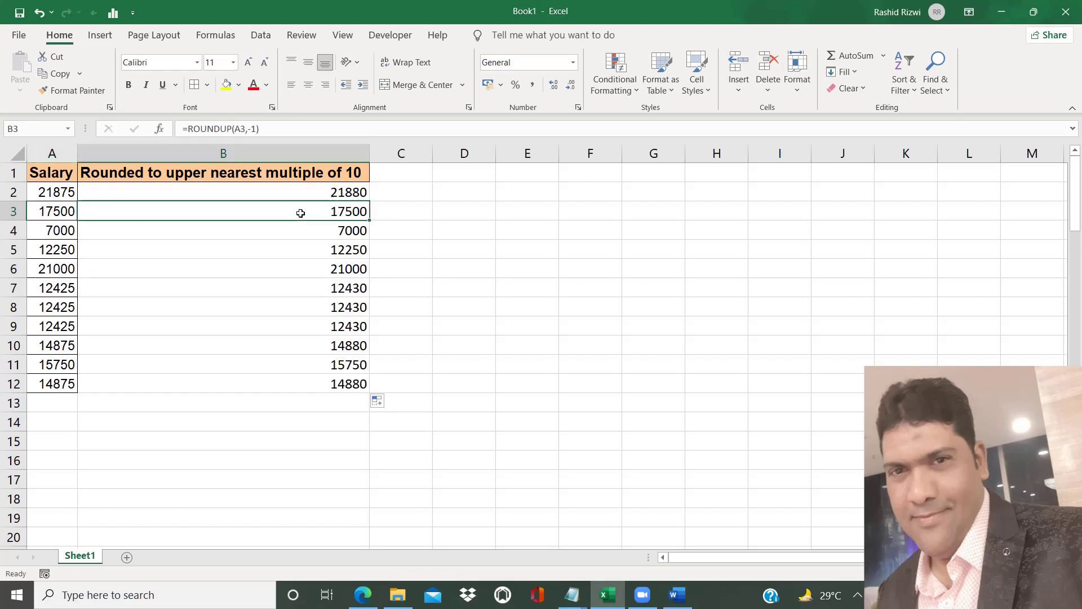
left_click(70, 193)
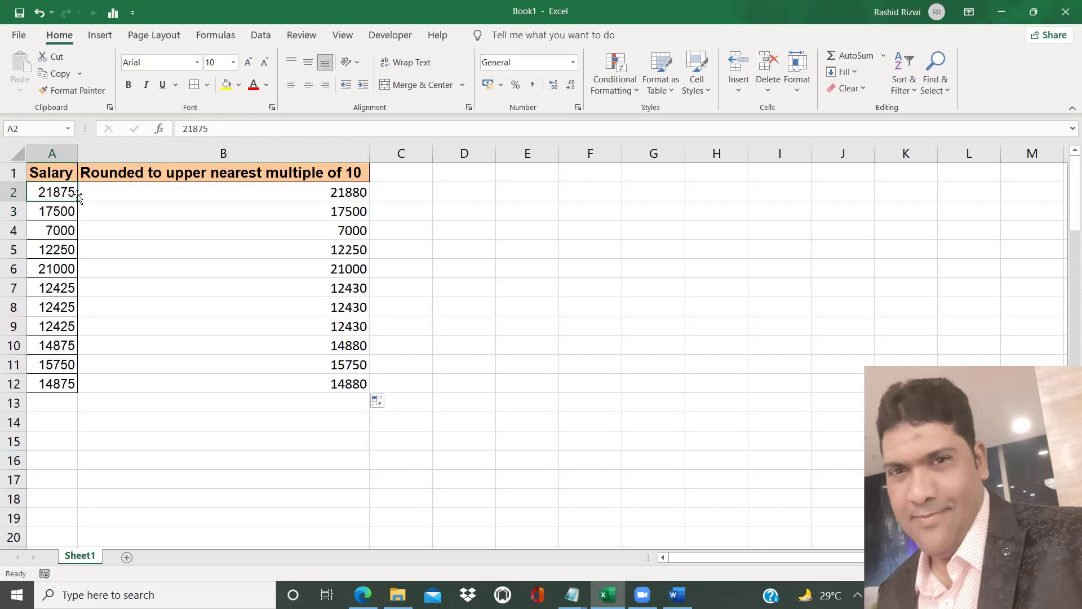
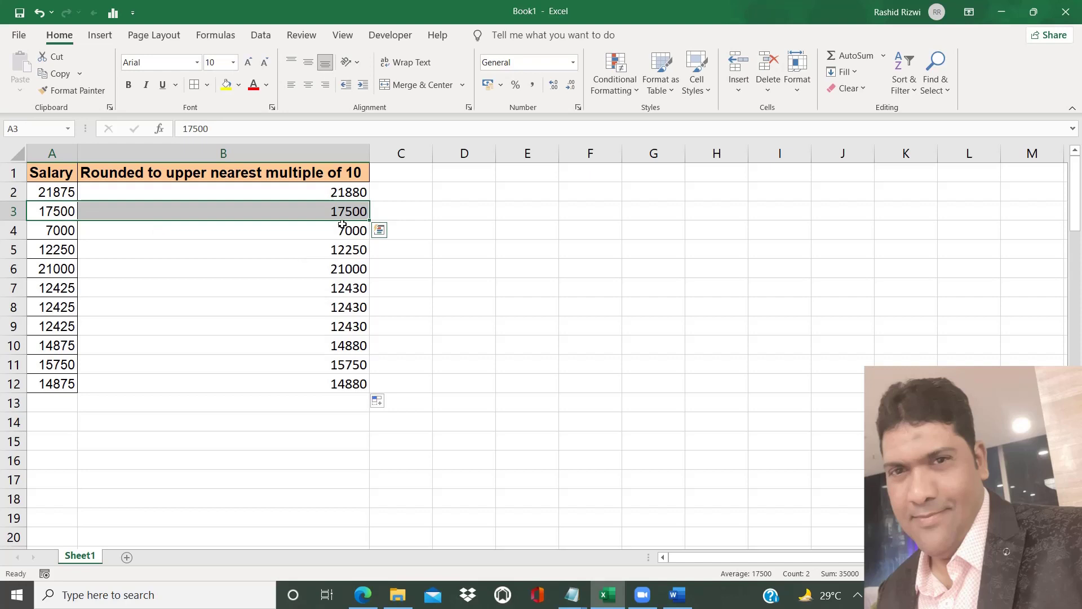
left_click(347, 217)
left_click(67, 229)
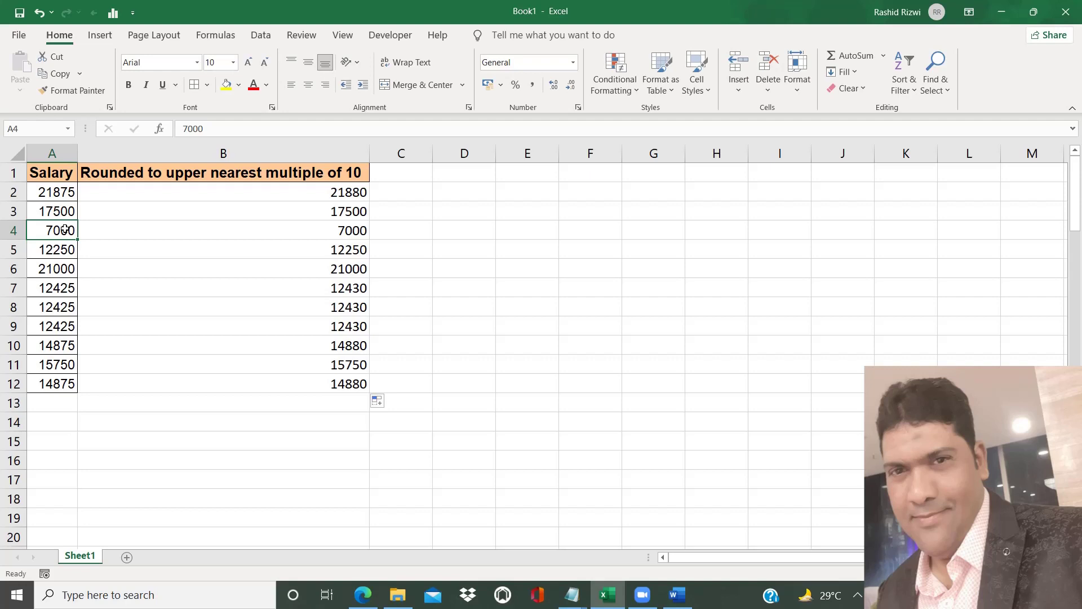
left_click(65, 250)
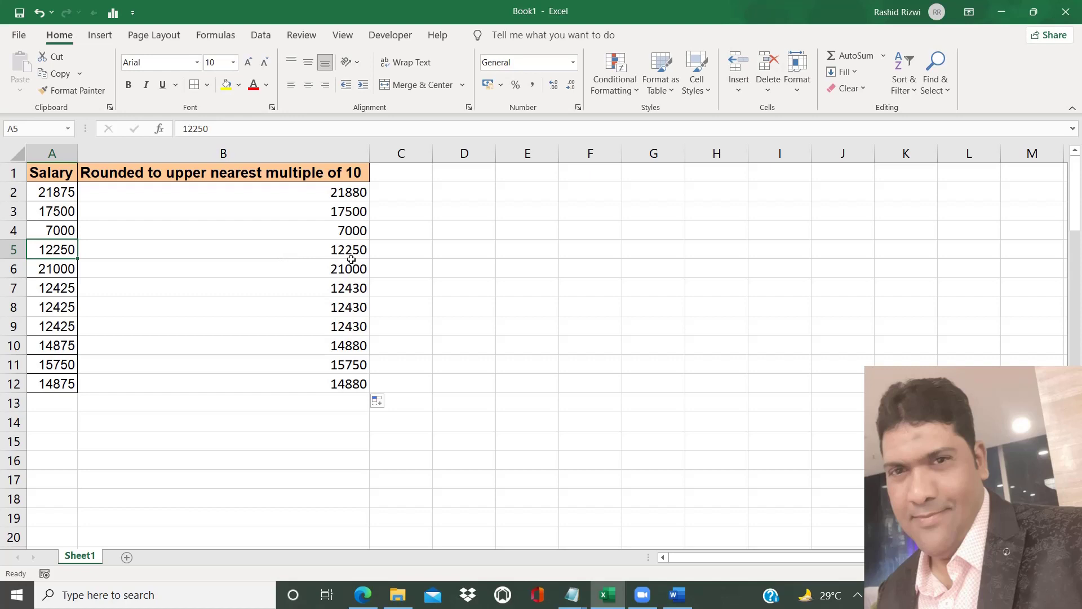
left_click(51, 268)
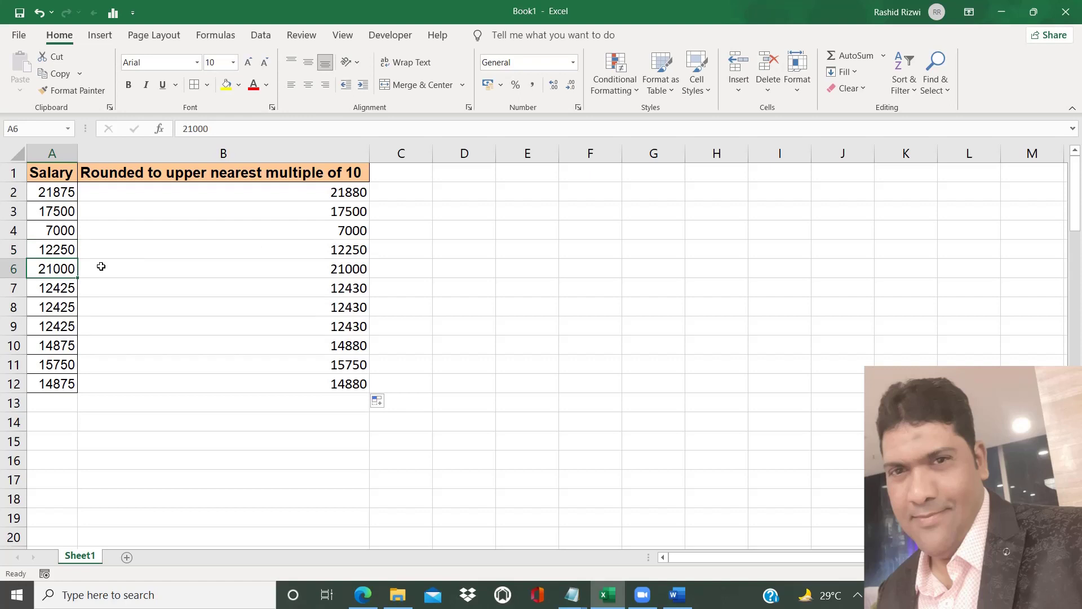
Highlight the salary and its rounded value in A7:B7 with a yellow fill.
left_click(53, 290)
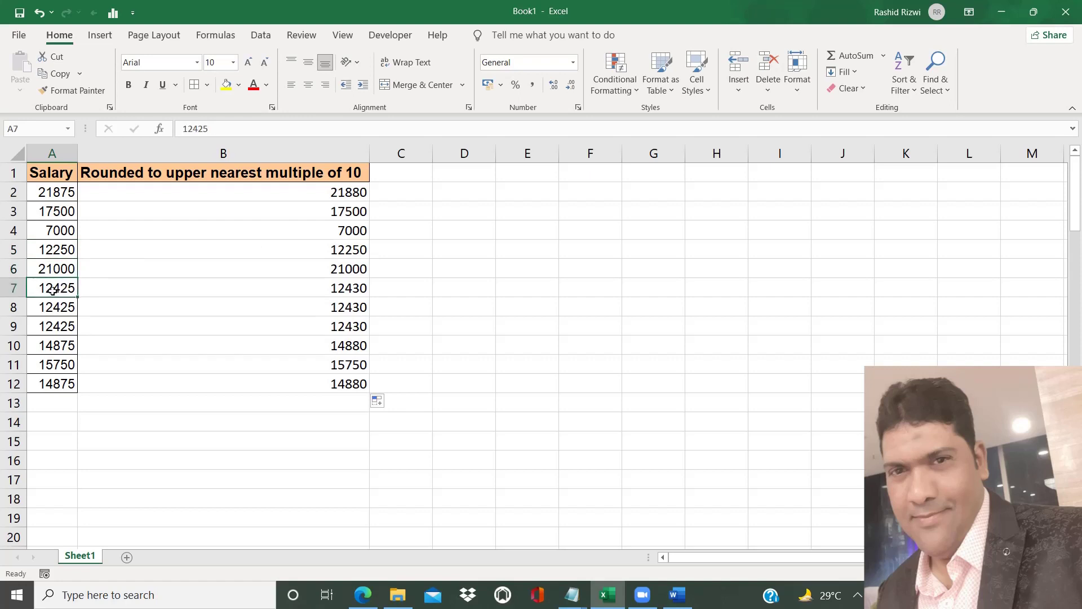
left_click(226, 85)
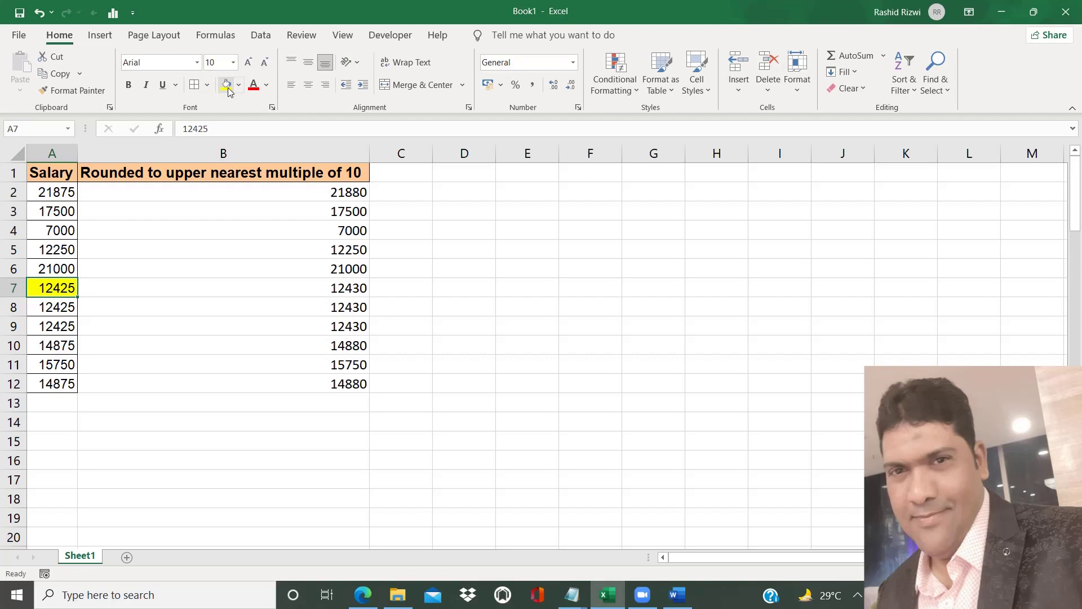
key("shift+Right")
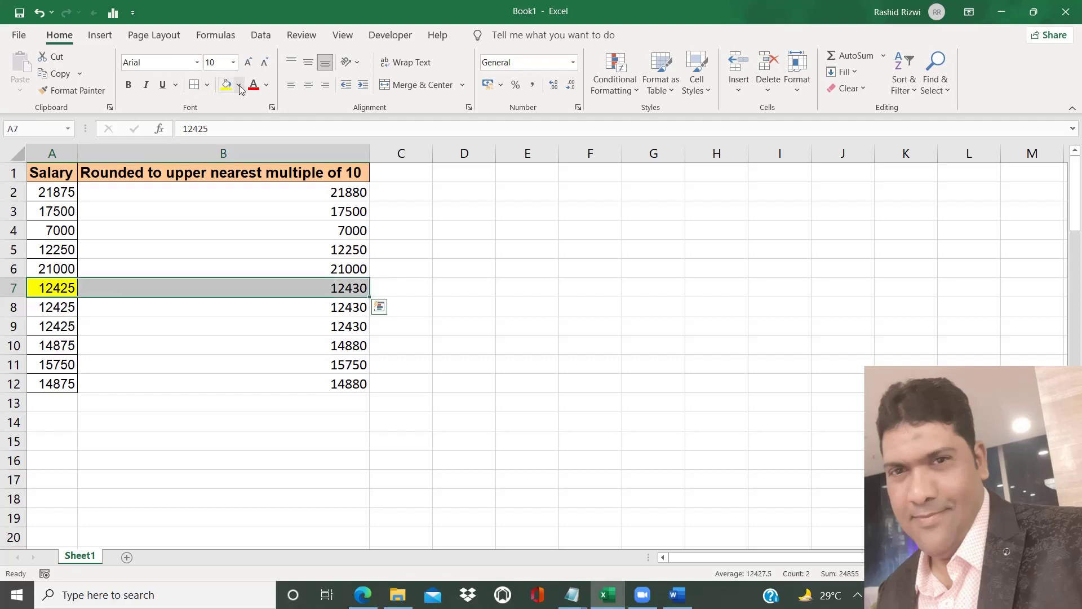
left_click(228, 87)
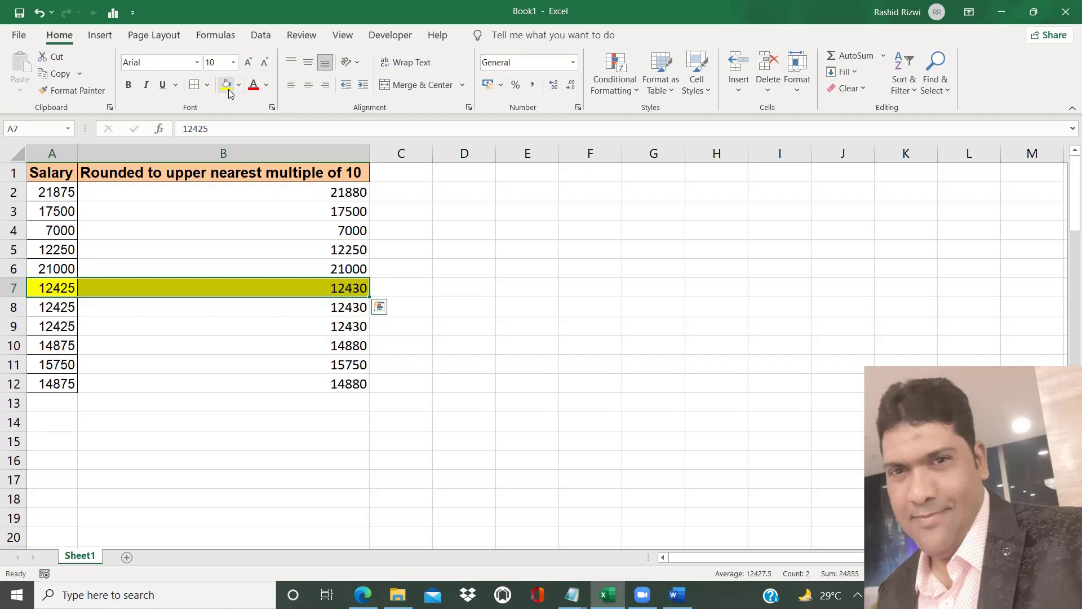
Apply the yellow fill to the salaries and rounded values in A8:B10.
left_click(56, 309)
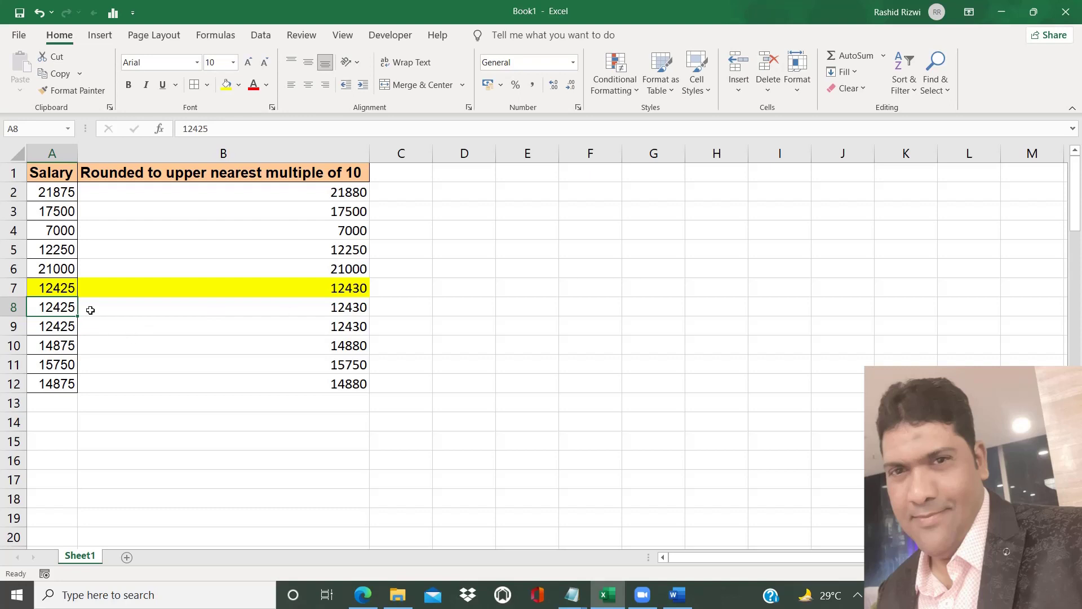
key("shift+Right")
key("shift+Right")
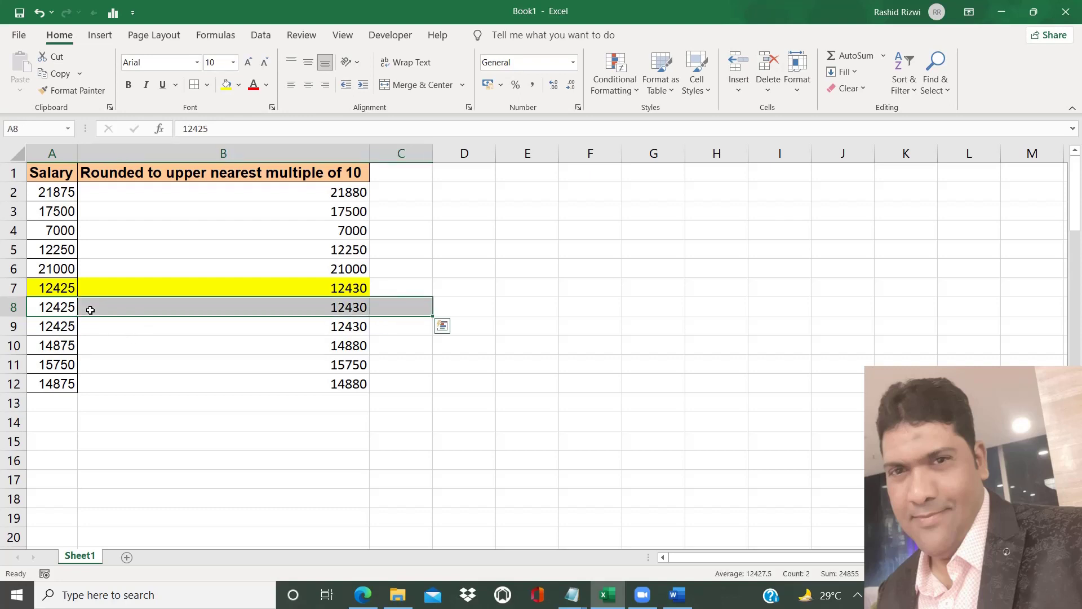
key("Right")
left_click(64, 307)
key("shift+Down")
key("shift+Down")
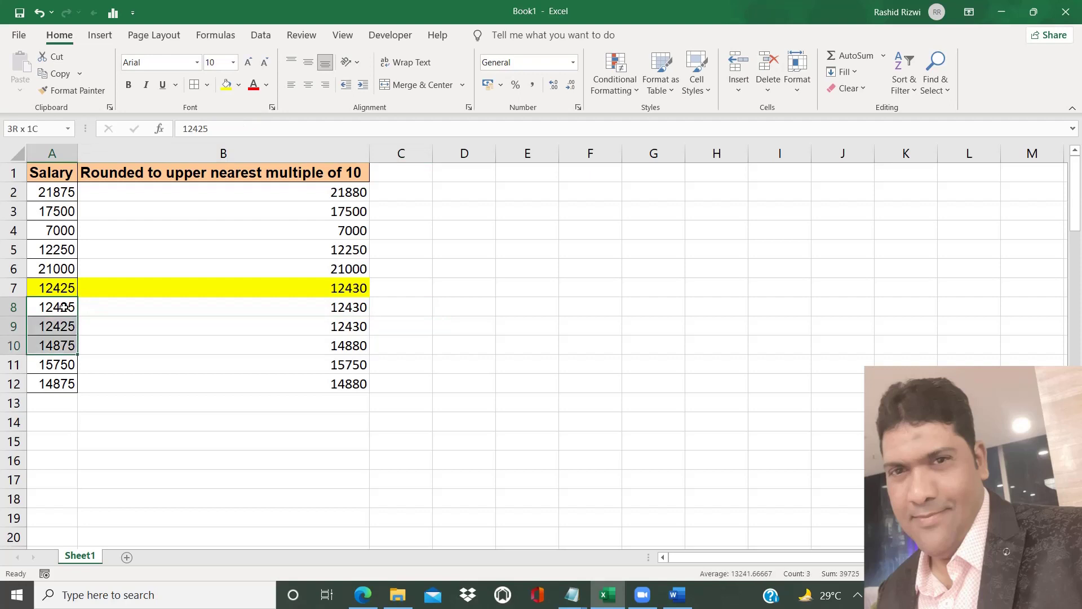
key("shift+Up")
key("shift+Down")
key("shift+Right")
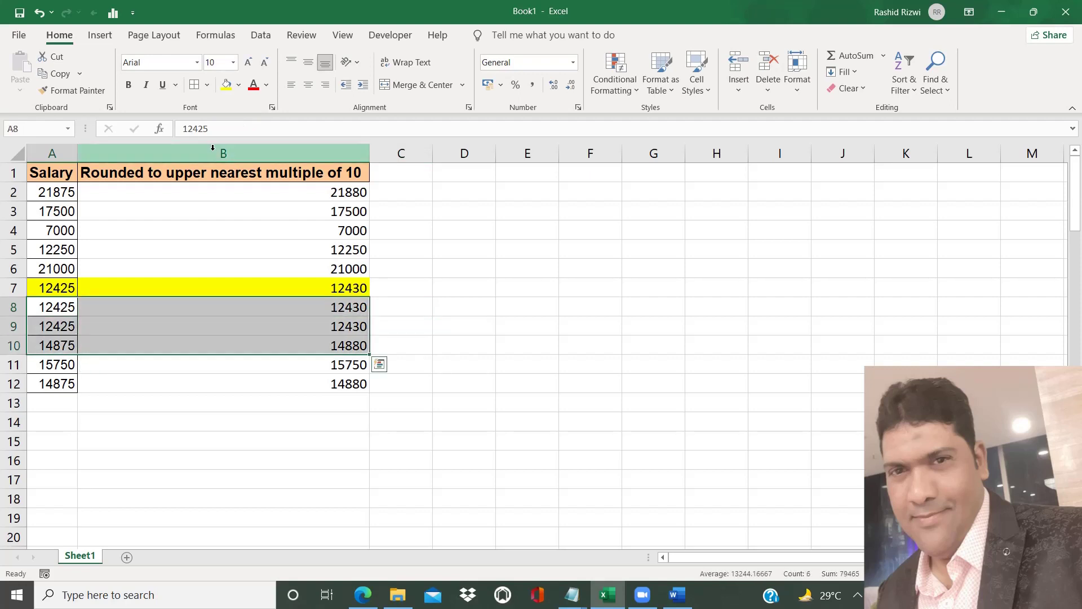
left_click(227, 88)
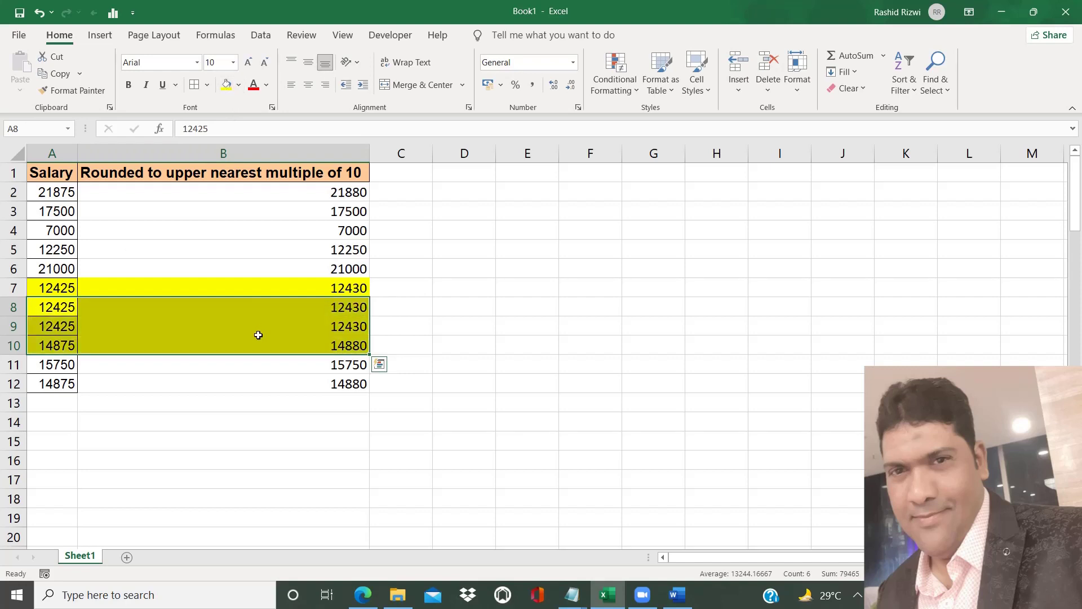
Compare the two values in row 11, and highlight A12:B12 in yellow.
left_click(68, 365)
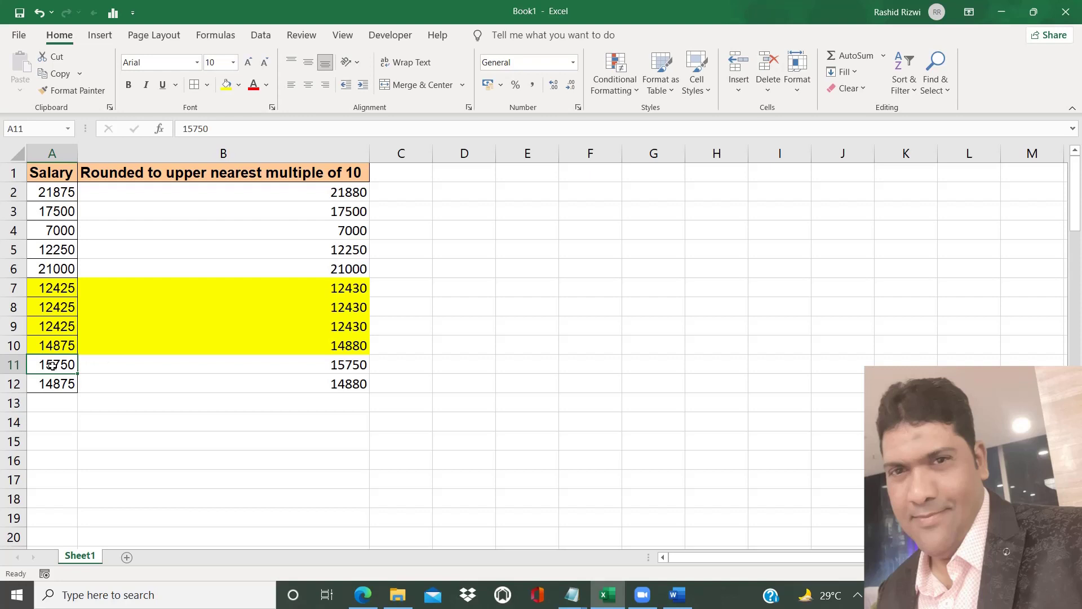
left_click(365, 367)
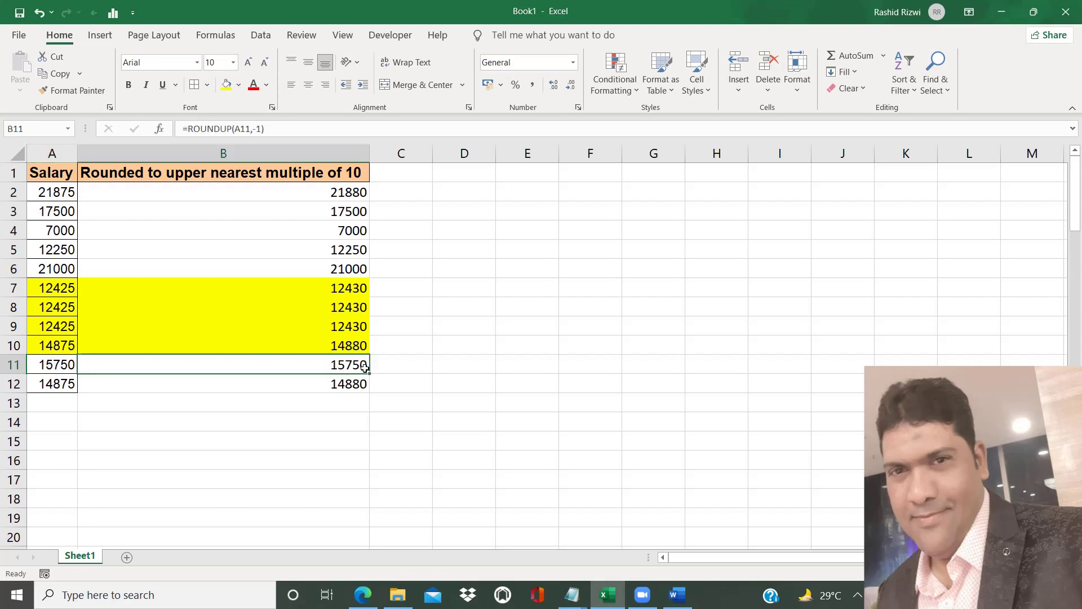
left_click(68, 385)
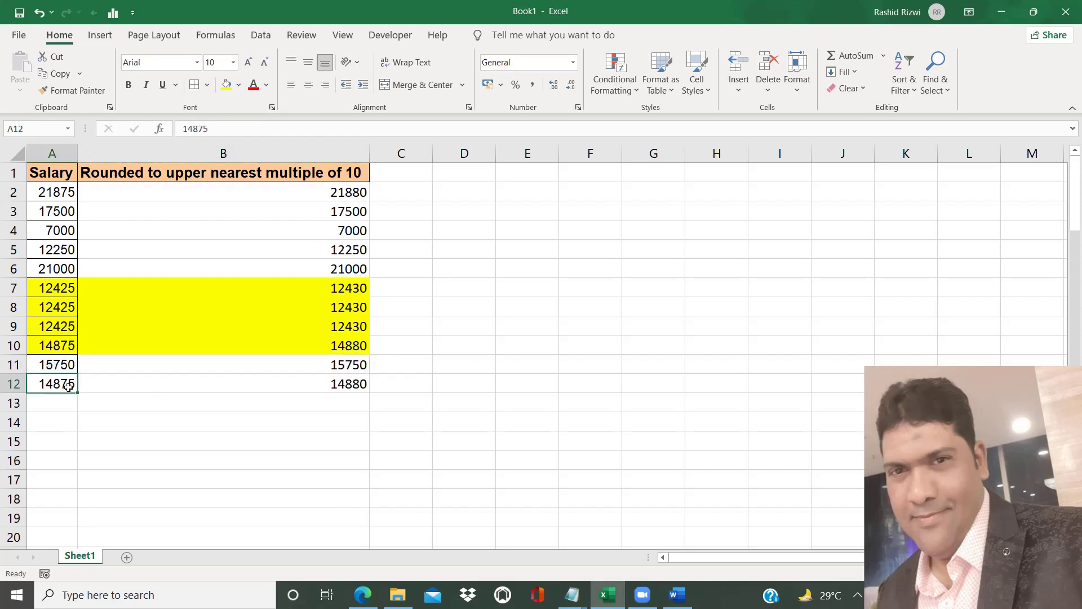
key("shift+Right")
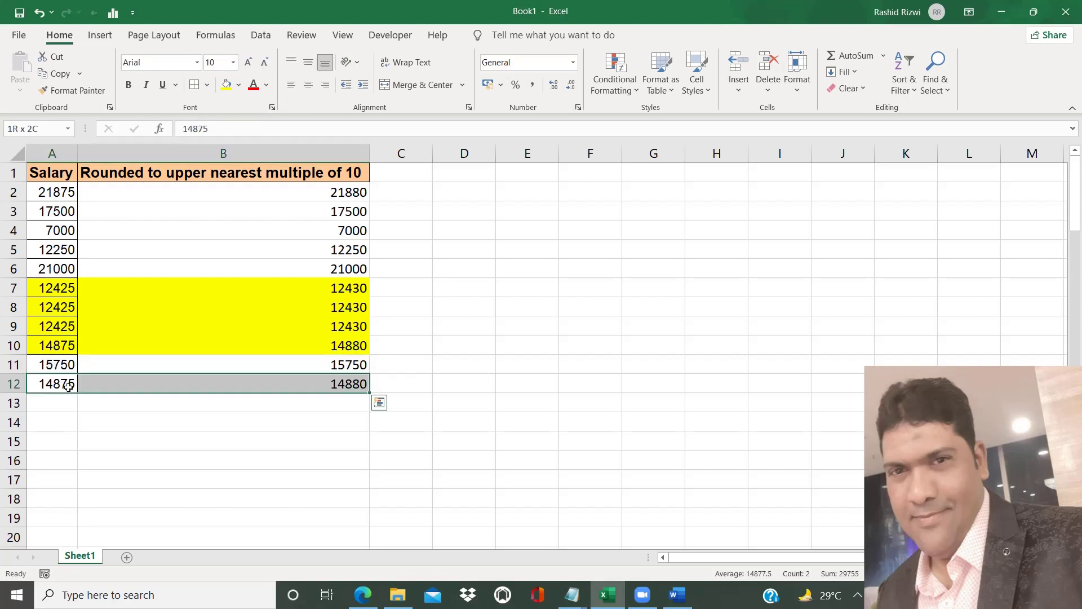
left_click(228, 89)
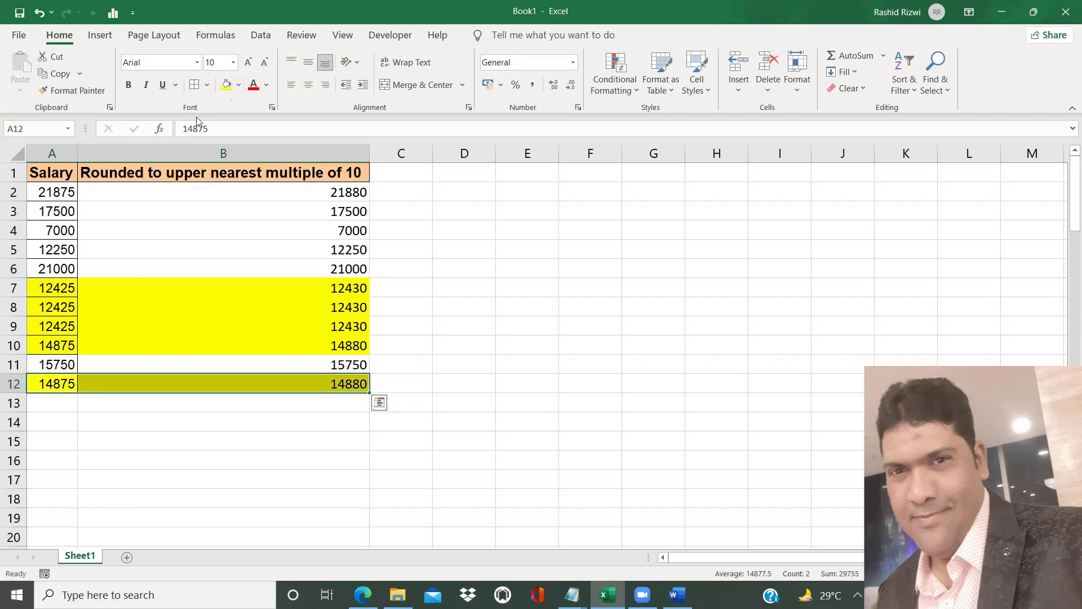
Highlight the first salary and its rounded value in A2:B2 with the yellow fill.
left_click(65, 195)
key("shift+Right")
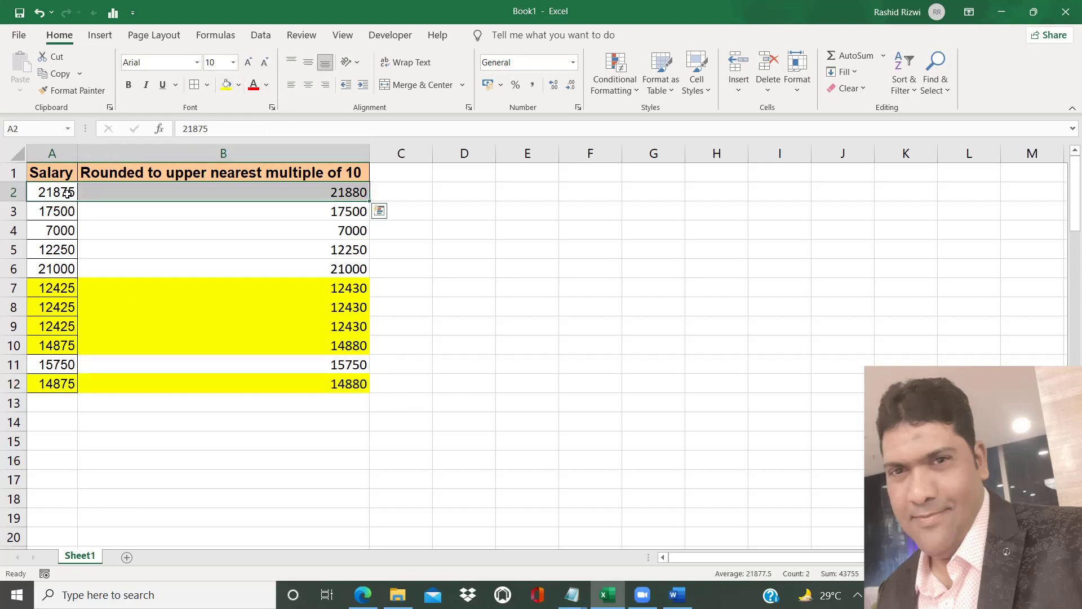
left_click(226, 87)
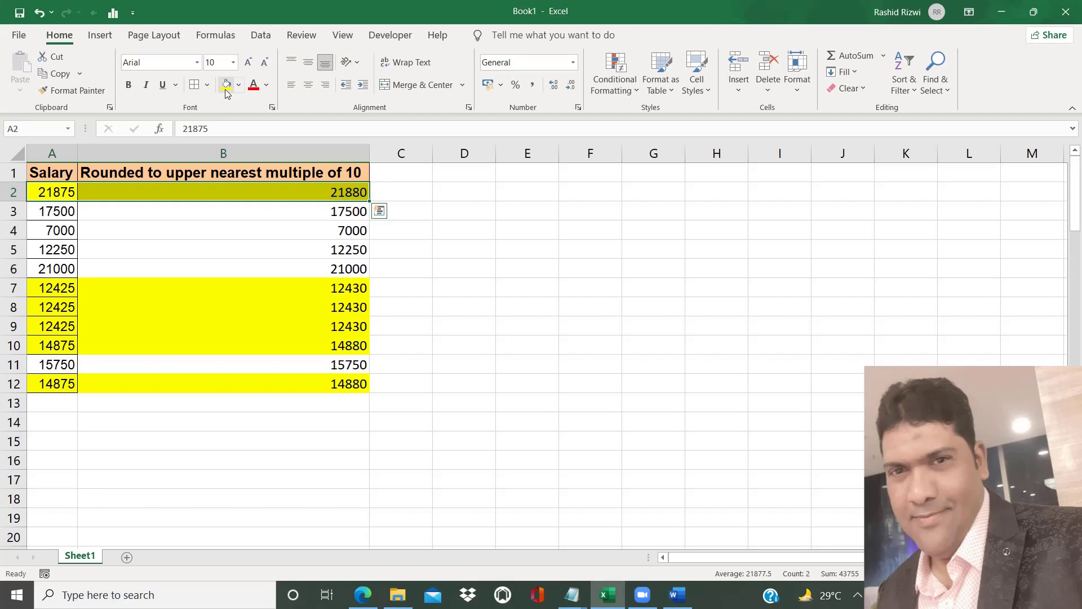
Copy the B1 heading with its formatting into C1 and fit column C's width to it.
left_click(418, 174)
left_click(324, 171)
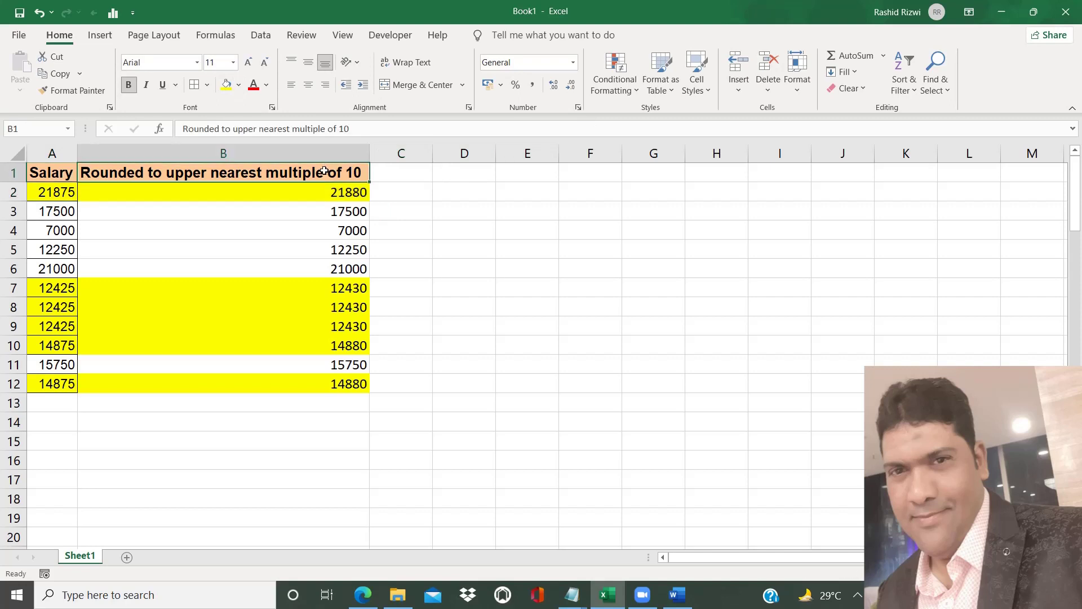
key("shift+Right")
key("ctrl+r")
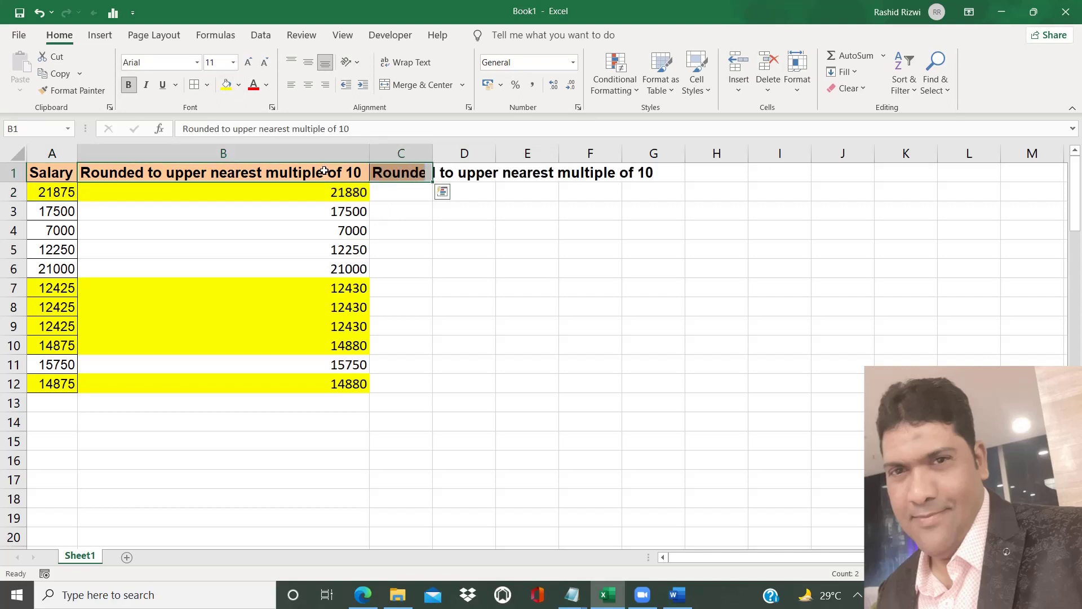
double_click(433, 151)
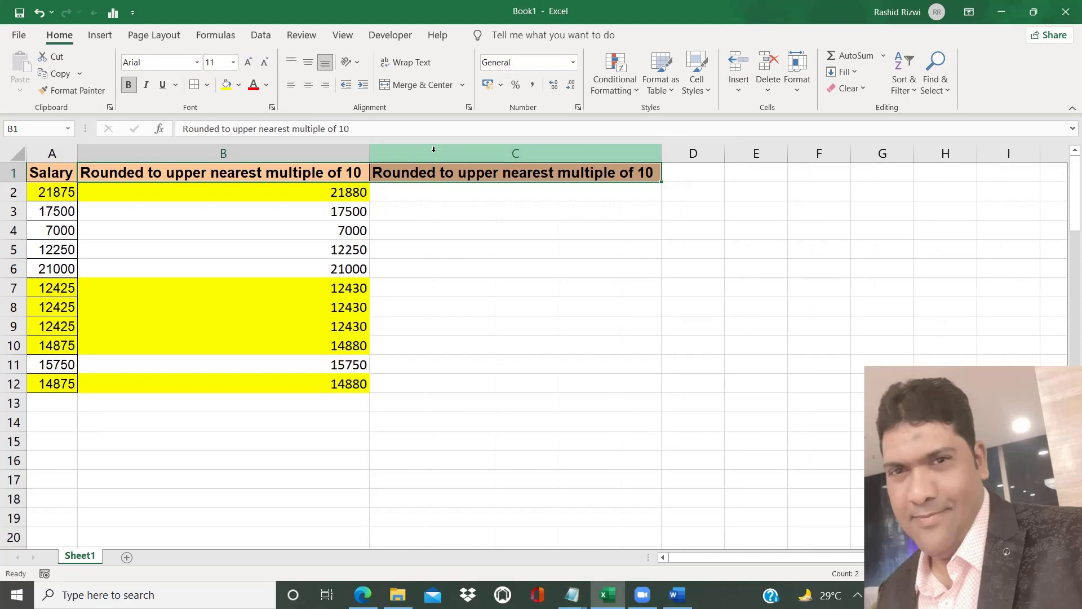
Change the C1 heading to "Rounded to lower nearest multiple of 10".
left_click(498, 176)
double_click(497, 175)
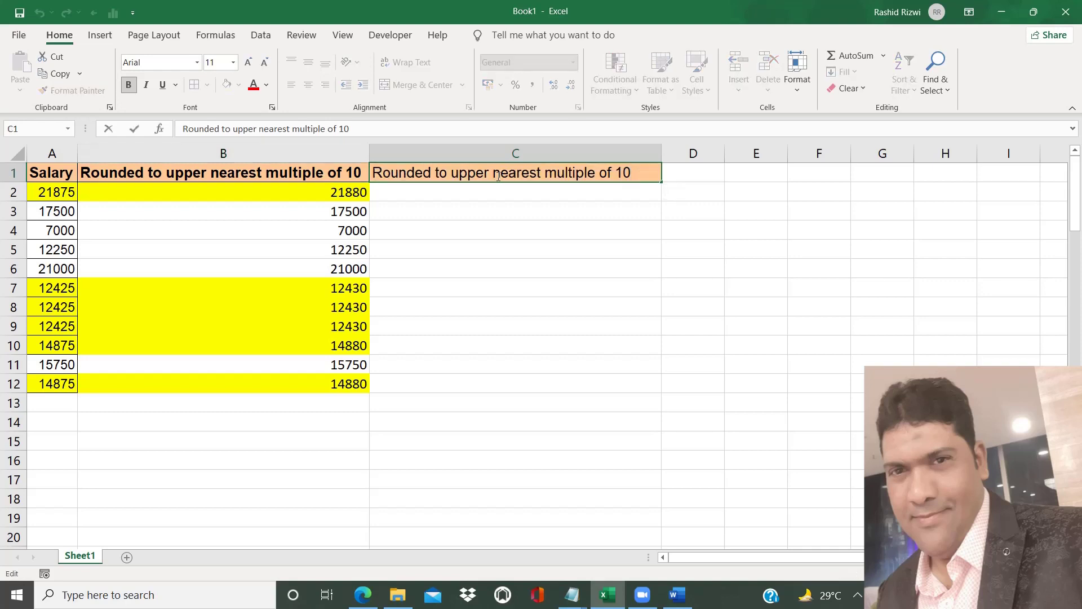
double_click(477, 178)
type("low")
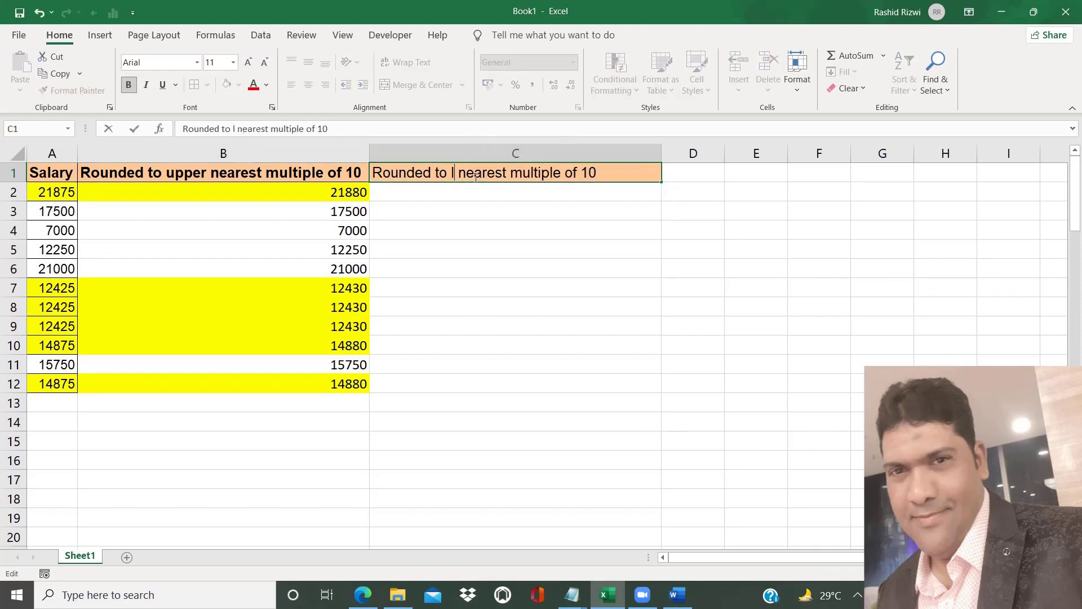
type("er")
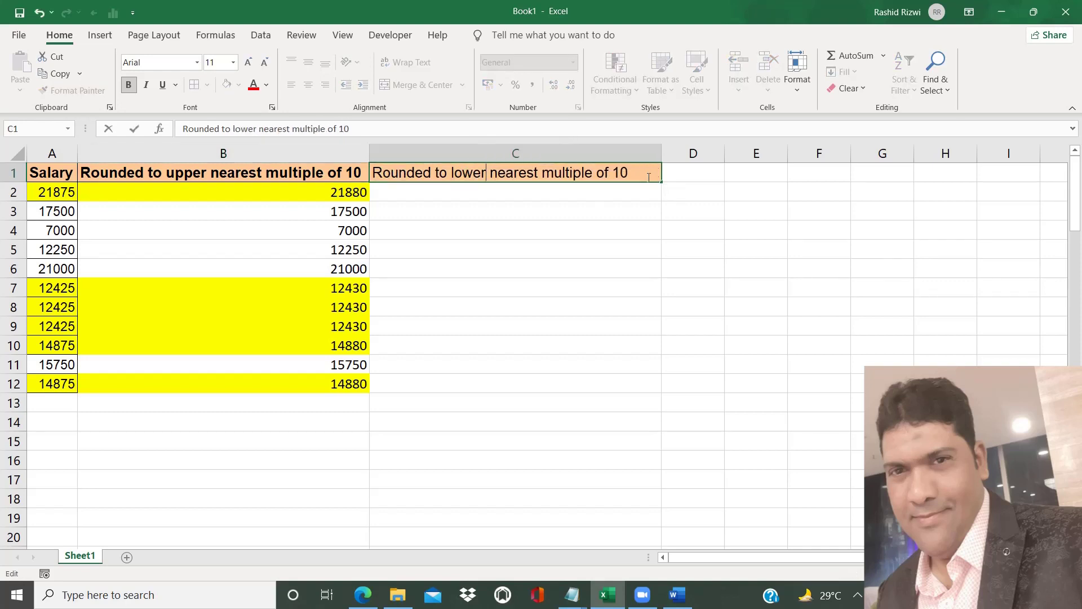
left_click(506, 228)
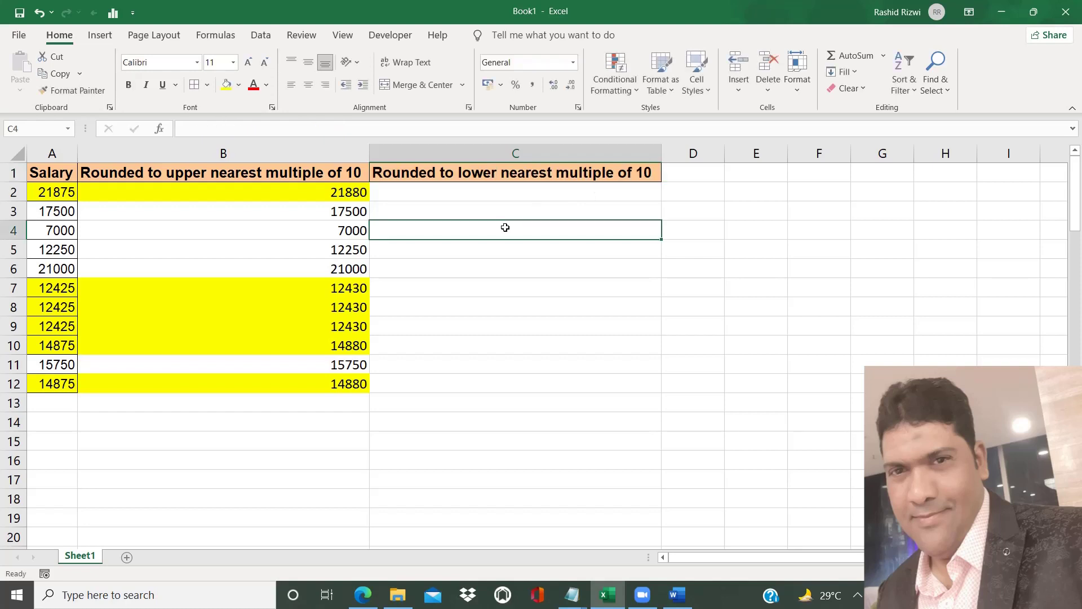
Enter the formula =ROUNDDOWN(A2,-1) in C2 to round the first salary down to a multiple of 10.
left_click(426, 193)
type("=")
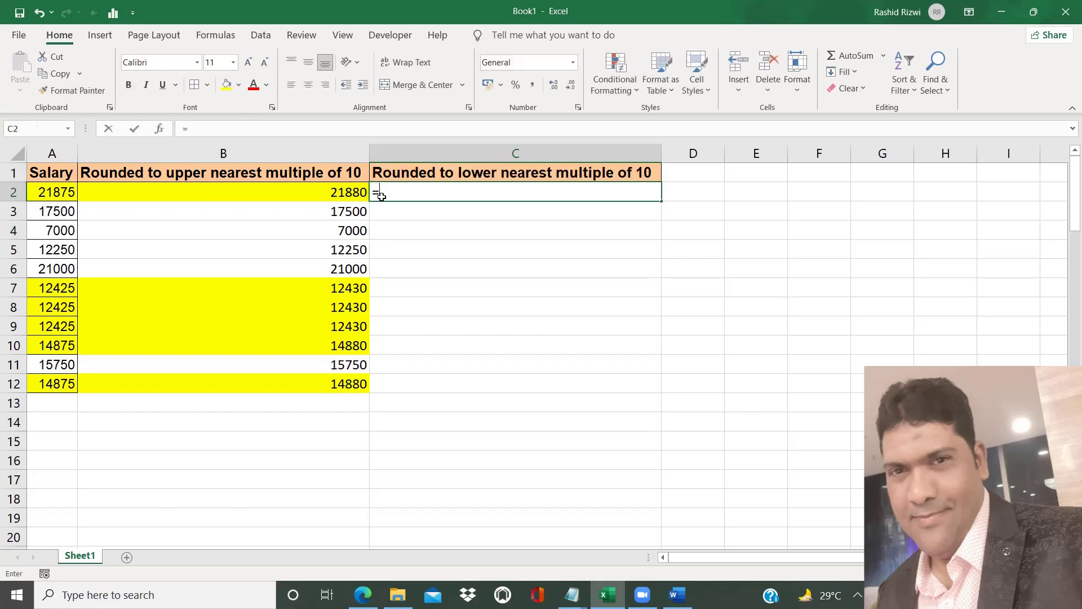
type("ro")
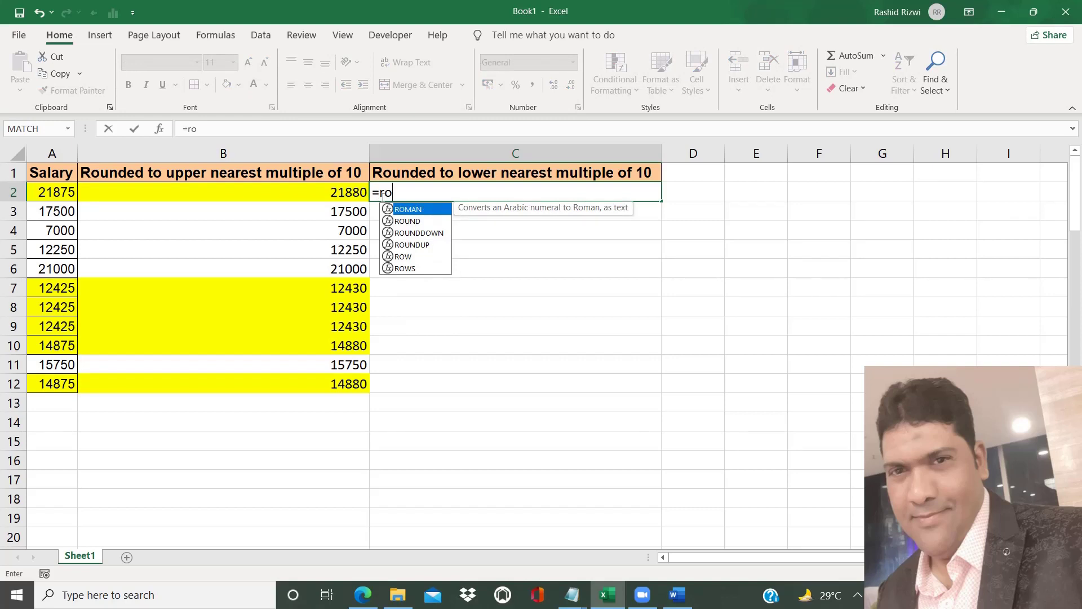
key("Down")
key("Down")
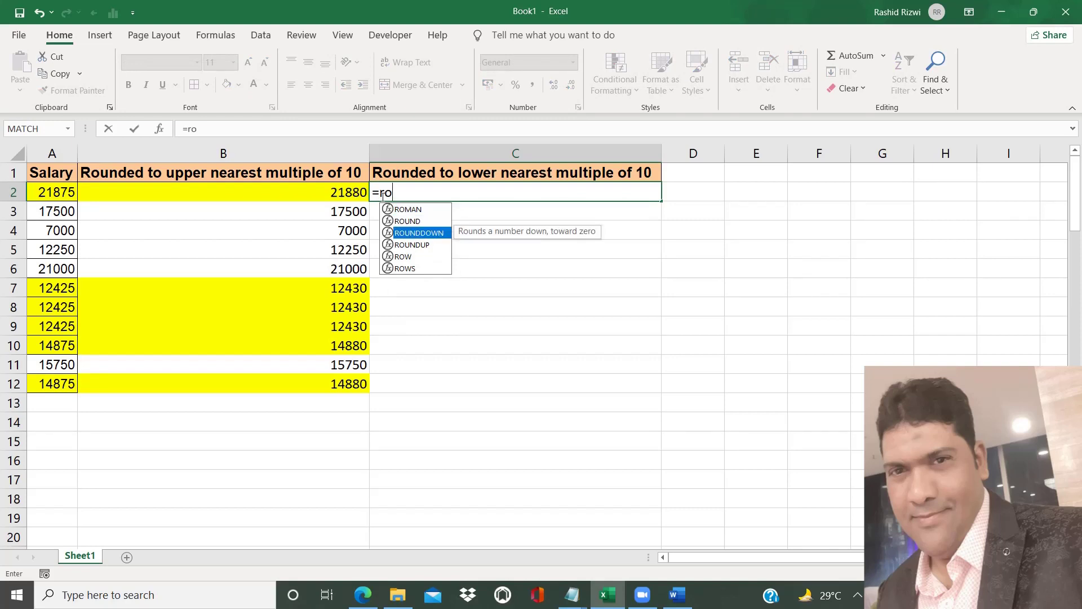
key("Tab")
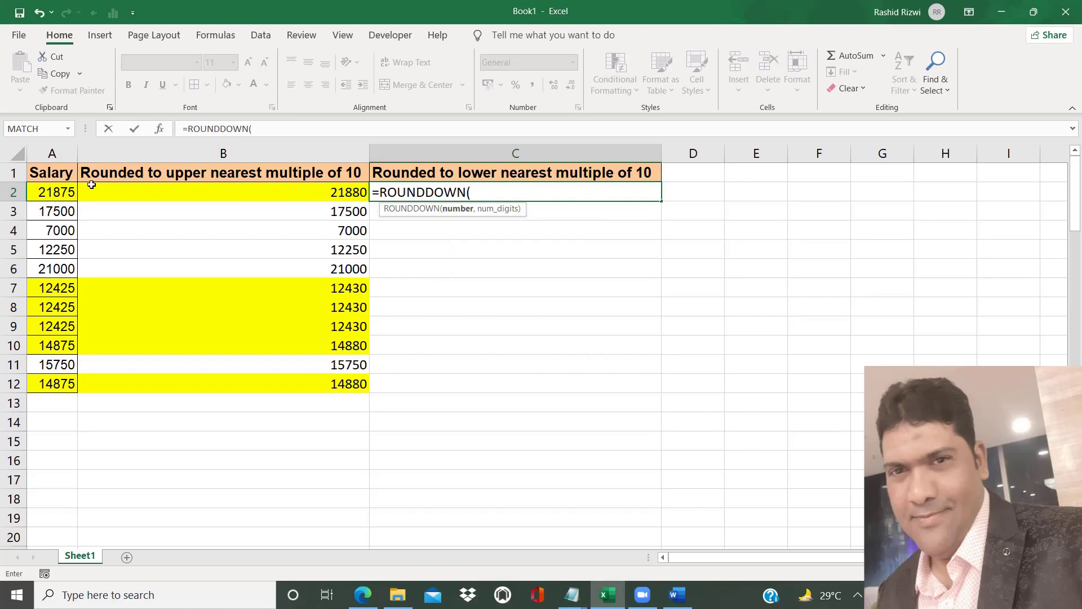
left_click(57, 193)
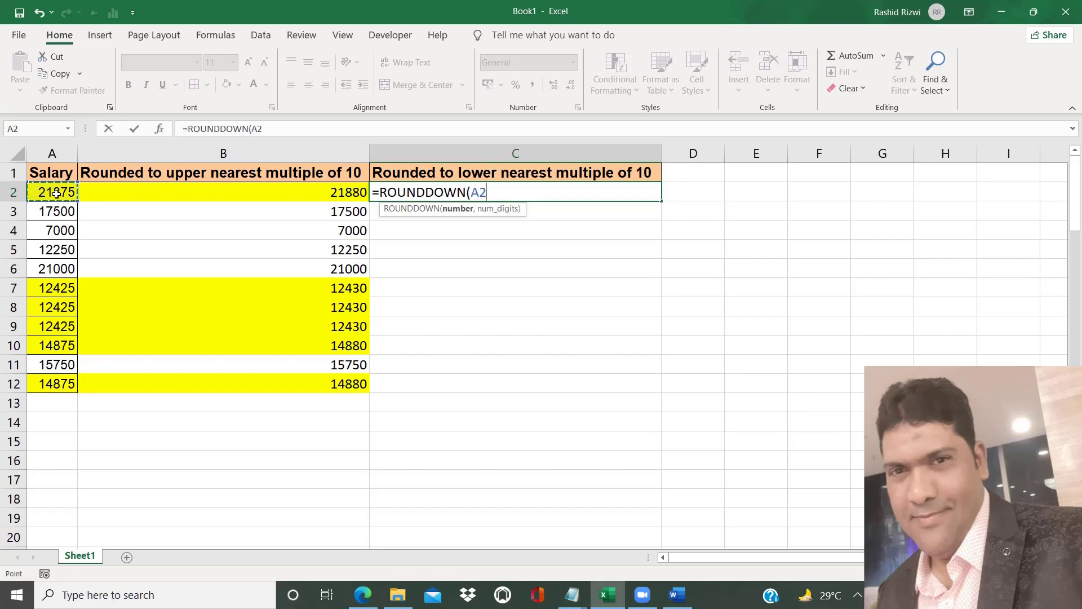
type(",-1")
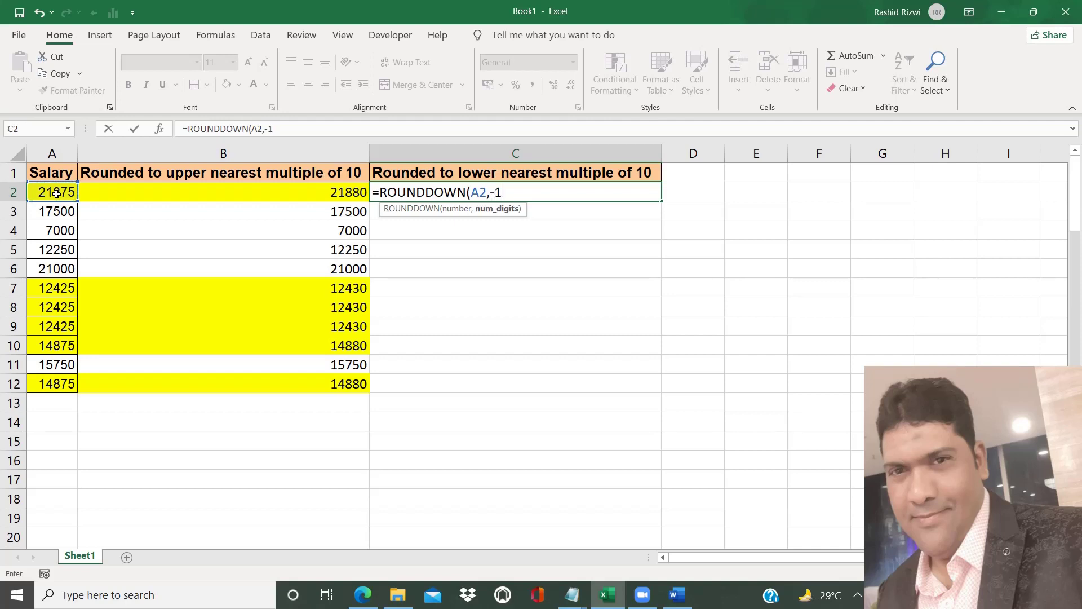
type(")")
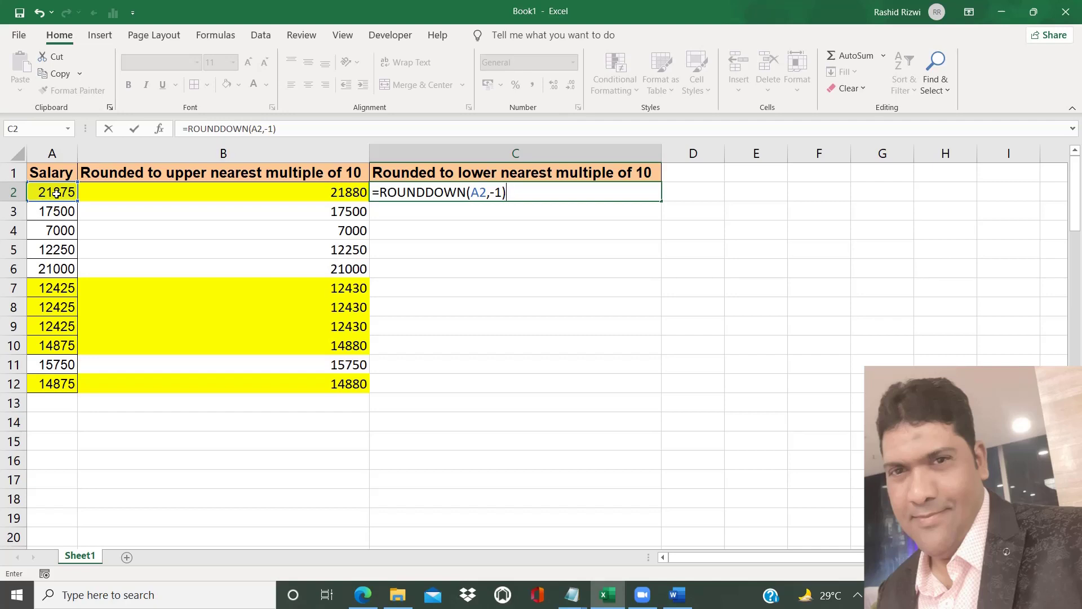
key("Return")
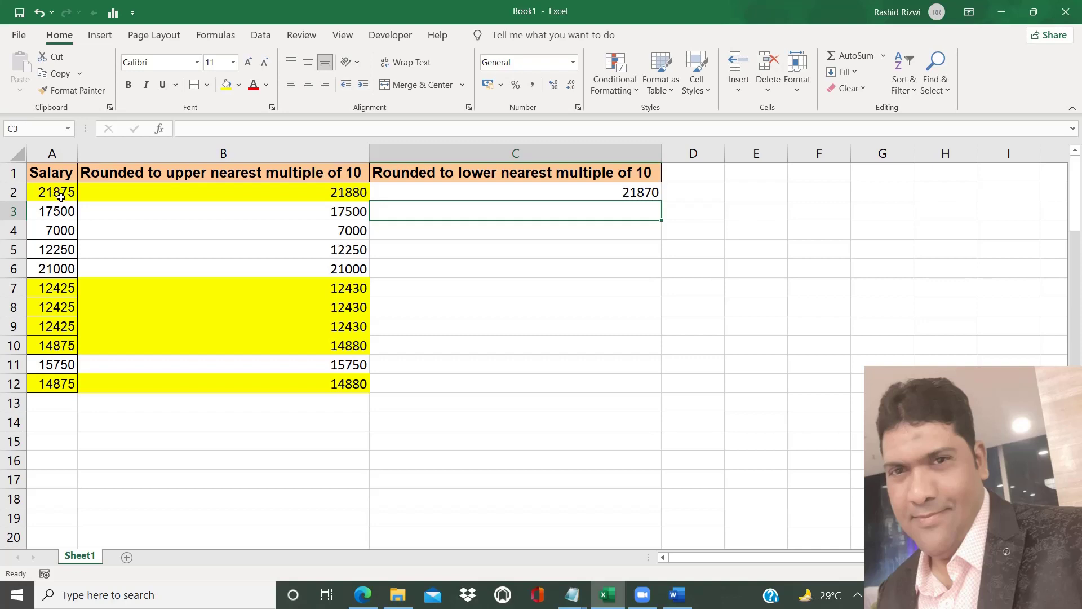
Compare the salary in A2 with its rounded-down value, and fill the C2 formula down to C12.
left_click(65, 195)
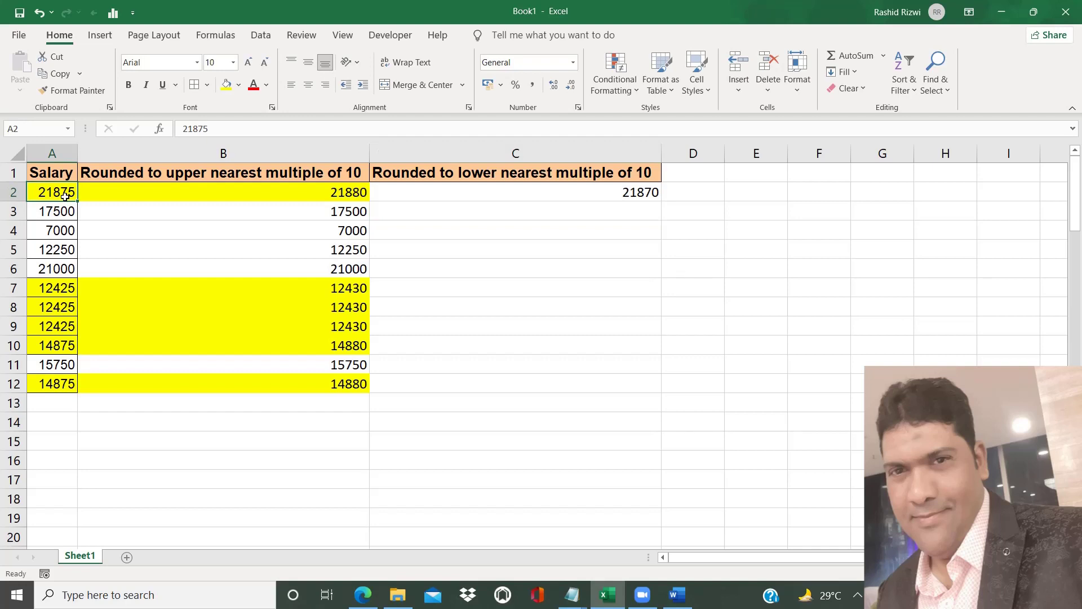
left_click(620, 195)
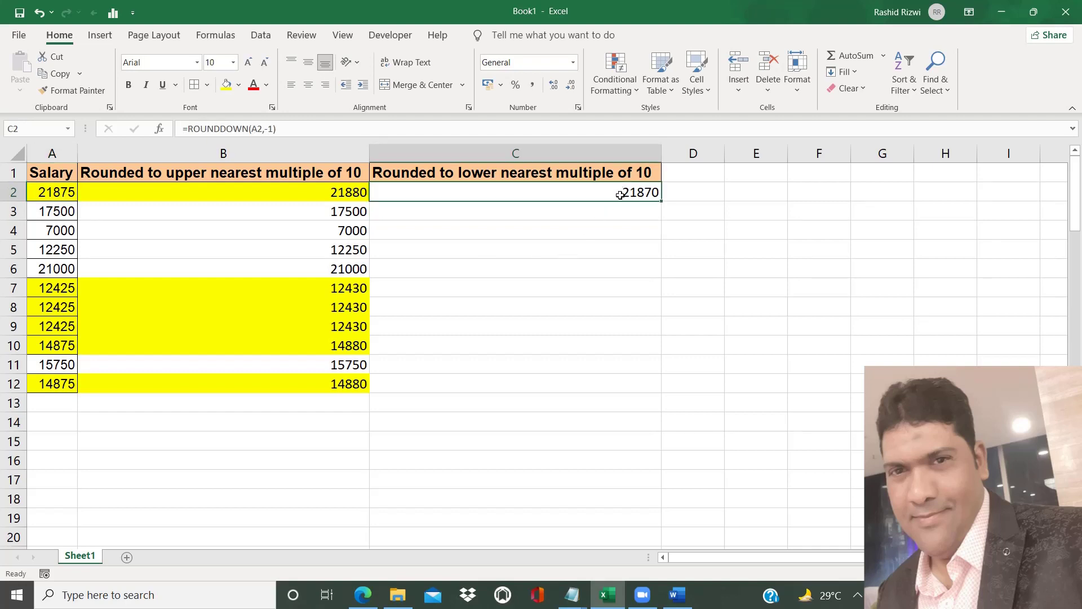
double_click(666, 202)
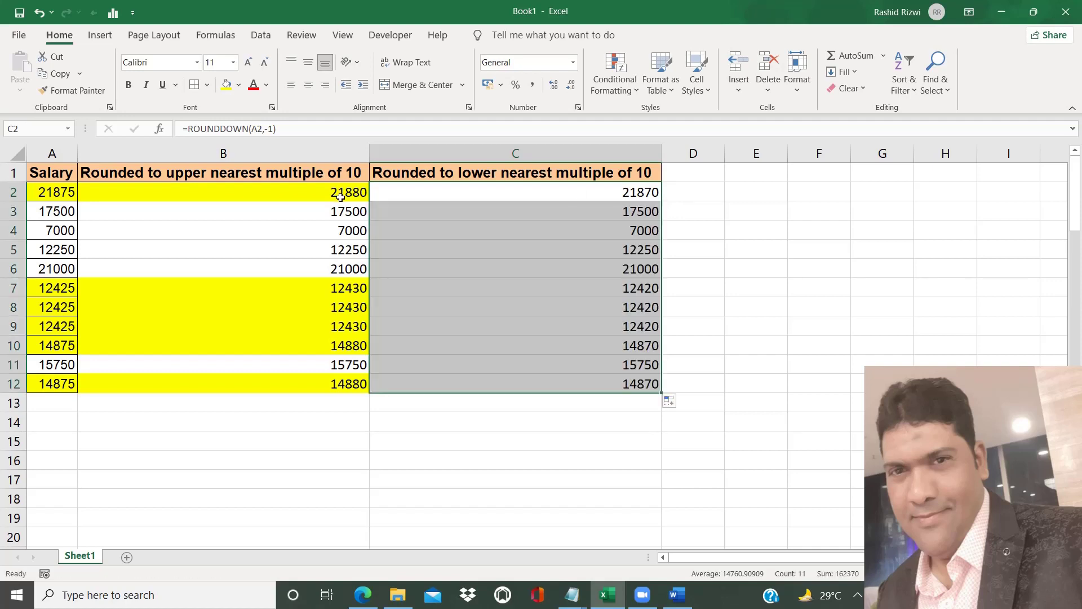
left_click(400, 199)
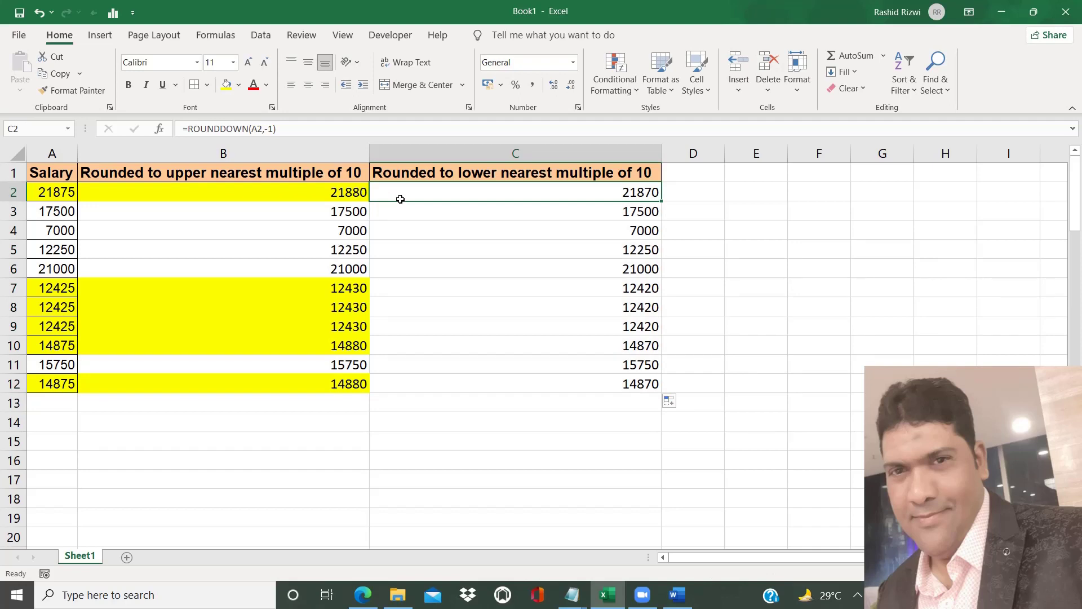
Highlight the rounded-down value in C2 with the standard Light Green fill colour.
left_click(239, 85)
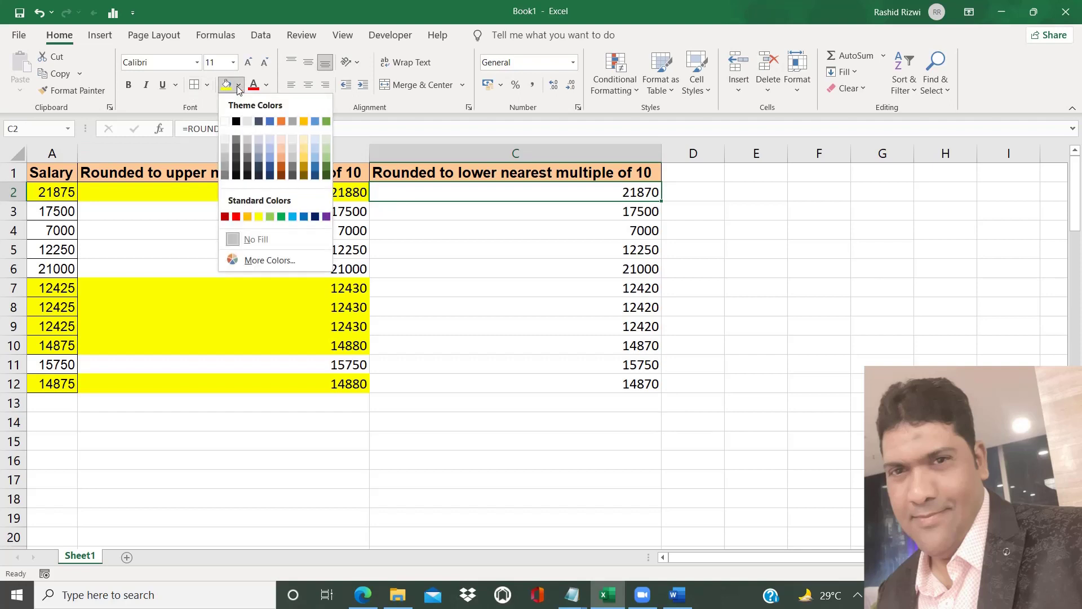
left_click(270, 215)
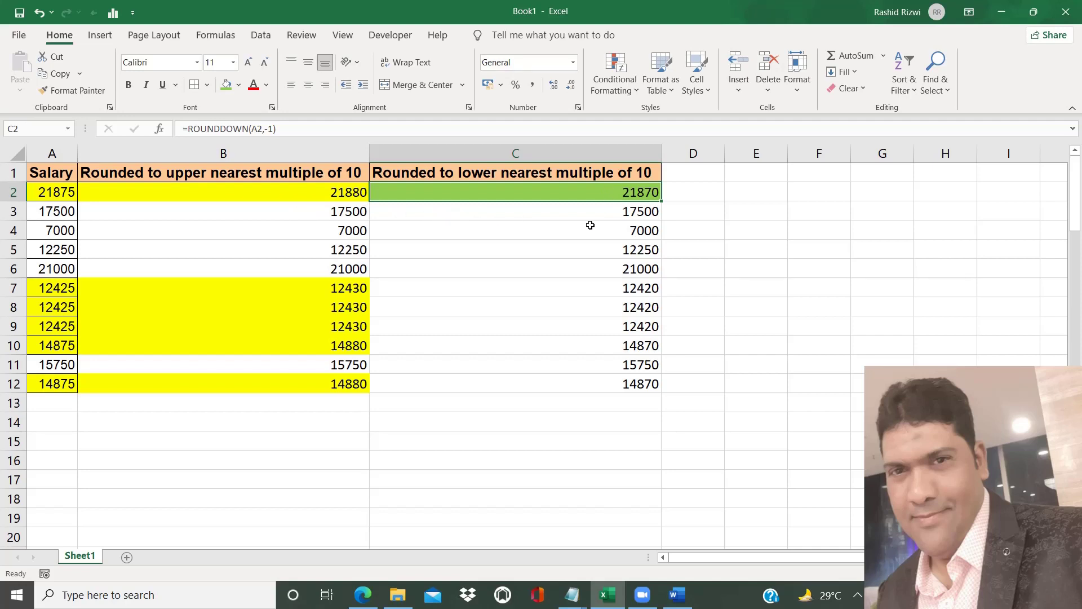
left_click(200, 192)
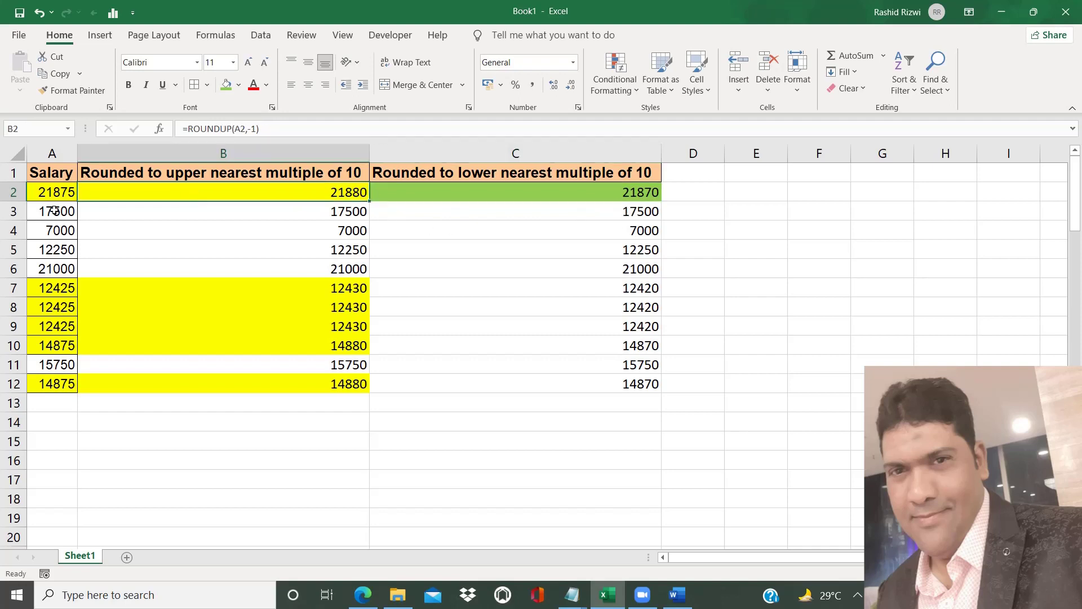
Highlight the rounded-down values in C7:C10 with the same light green fill.
left_click(52, 211)
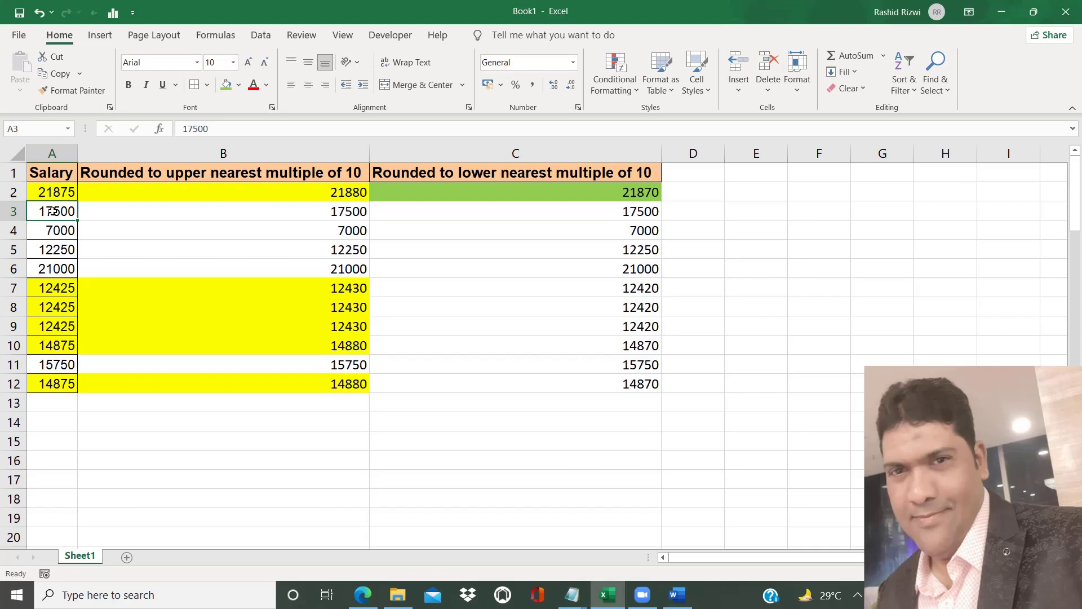
key("Down")
key("Down")
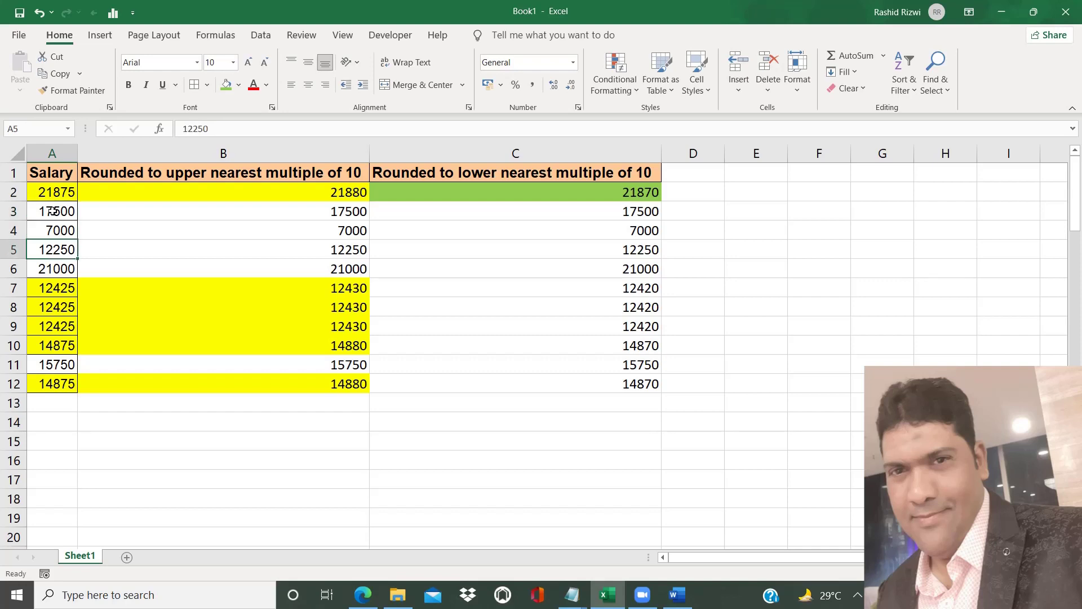
key("Down")
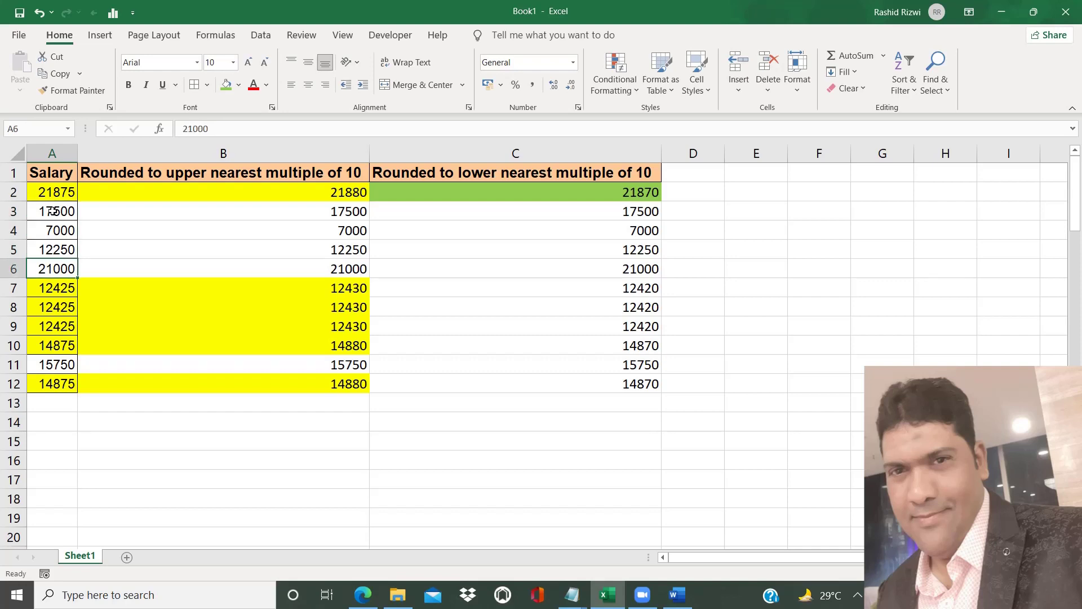
key("Down")
key("Right")
key("Right")
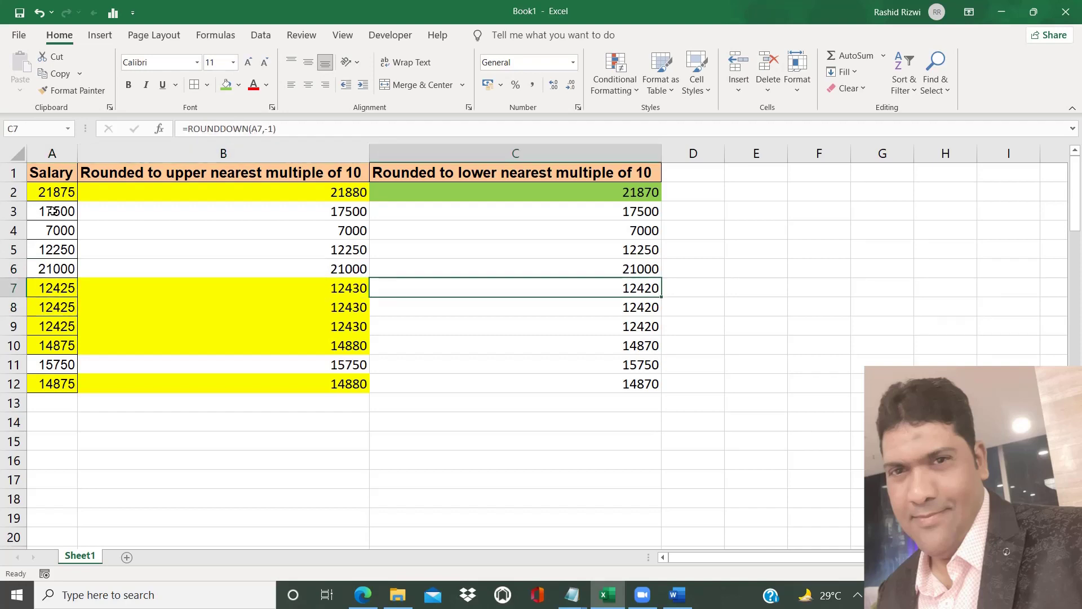
key("shift+Down")
key("shift+Down")
key("shift+Down")
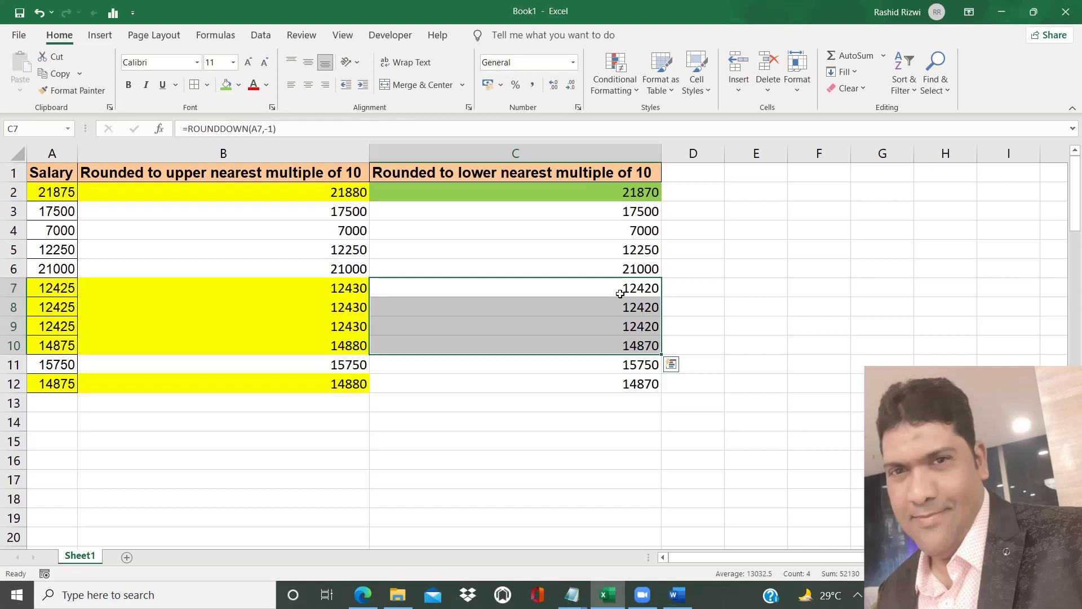
left_click(226, 85)
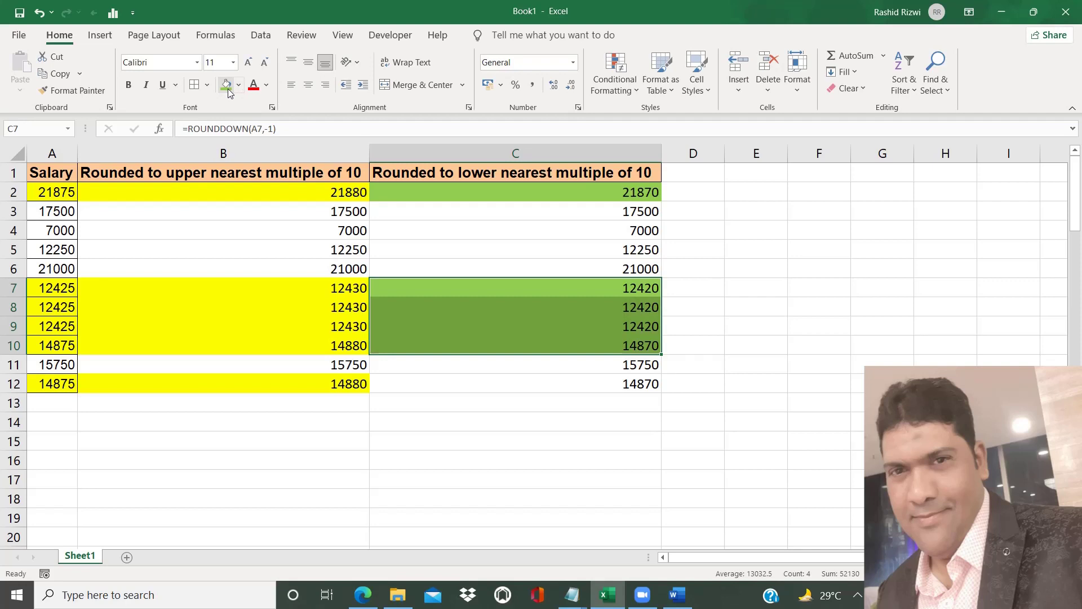
Highlight C12 with the same light green fill and compare it with the salary in A12.
left_click(635, 386)
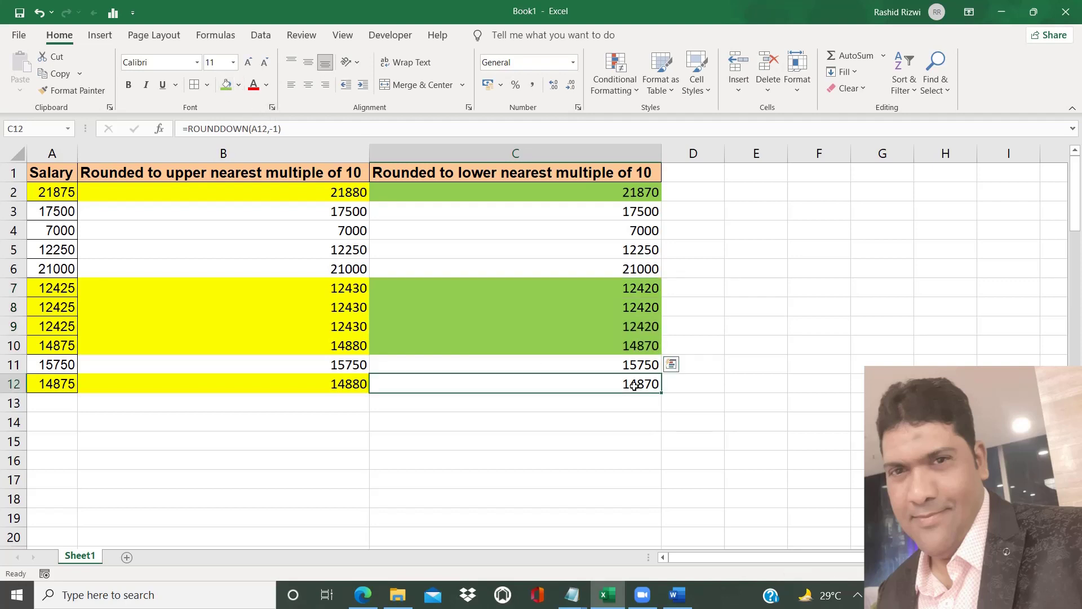
left_click(226, 85)
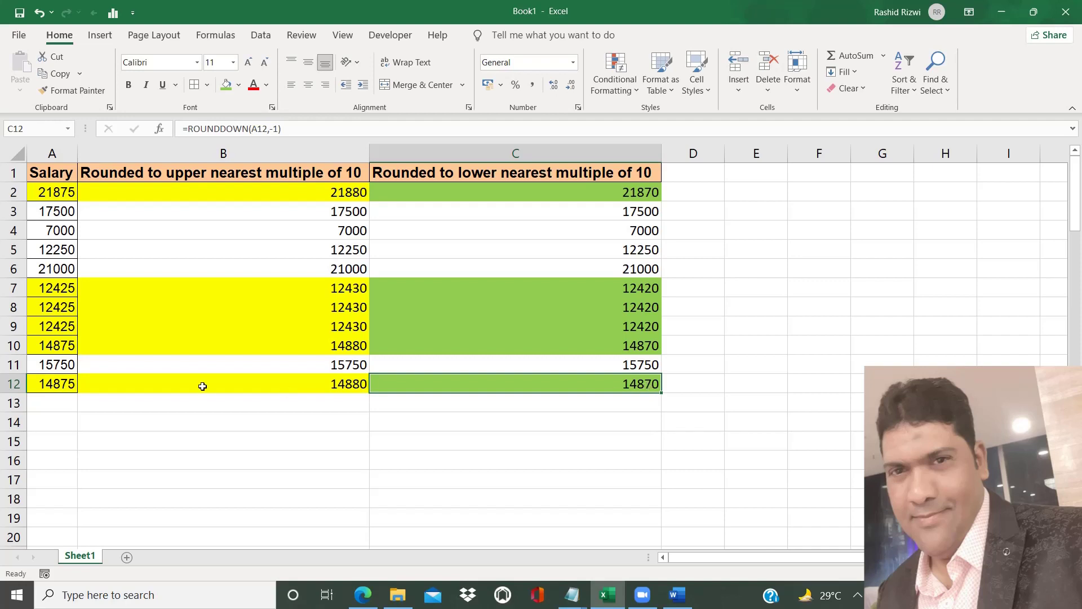
left_click(63, 386)
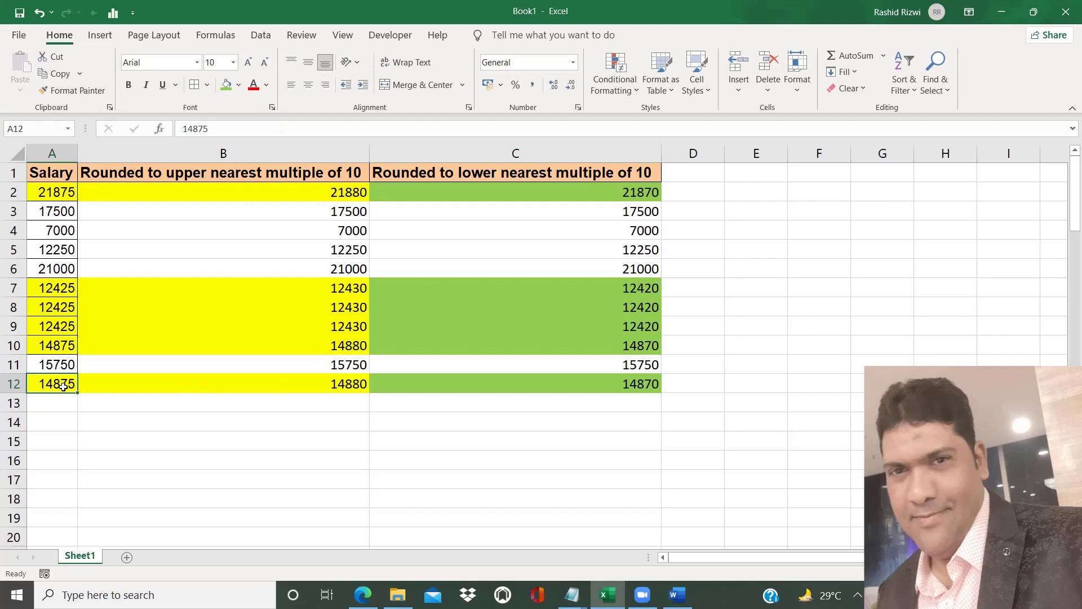
left_click(622, 385)
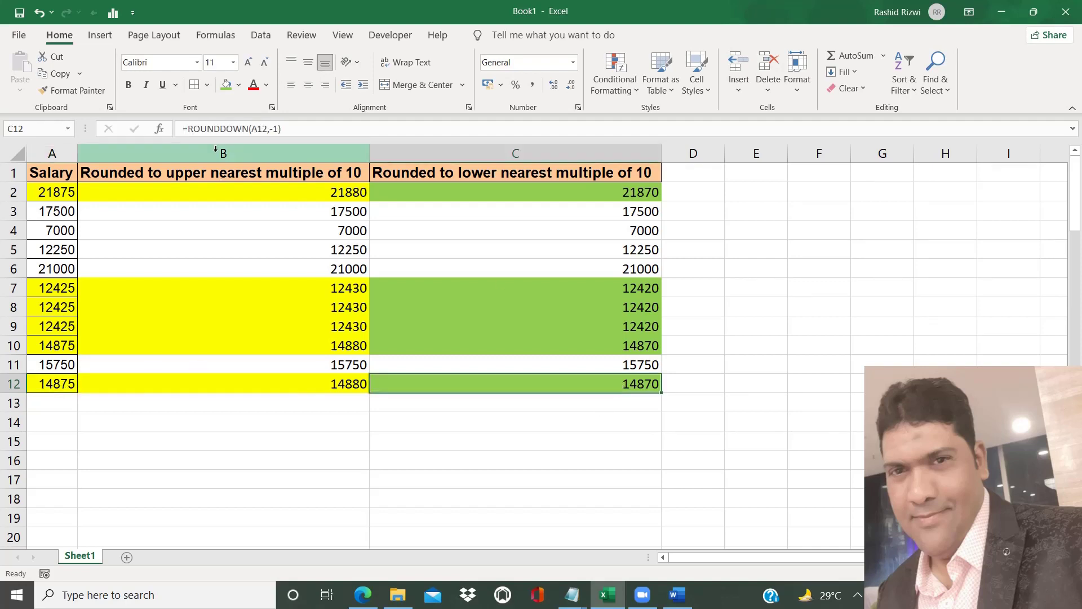
Hide column C to review the rounded-up values beside the salaries, and undo the hiding.
left_click(405, 153)
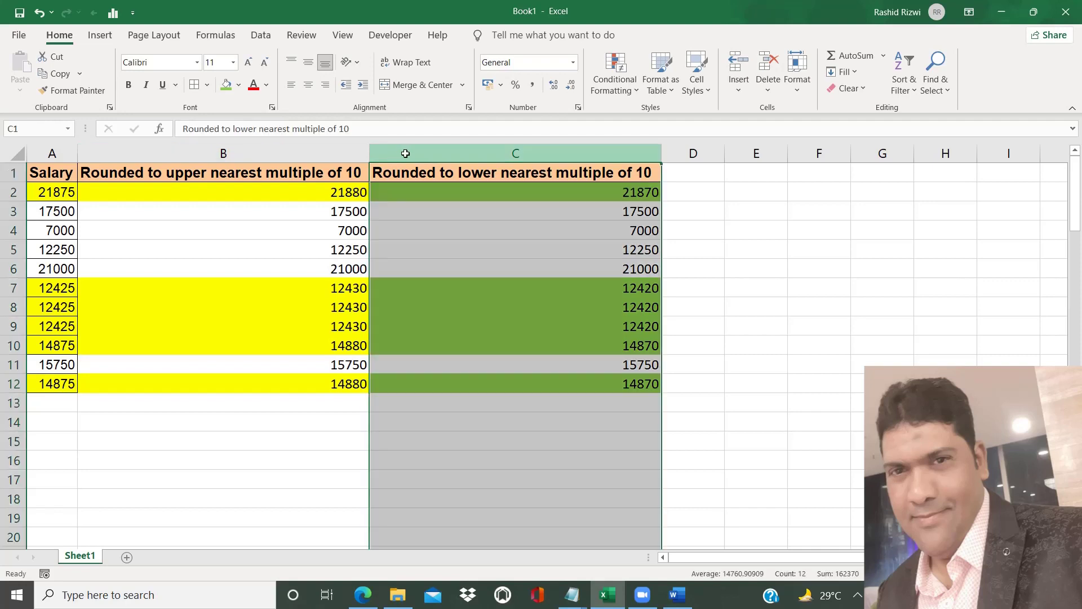
right_click(405, 153)
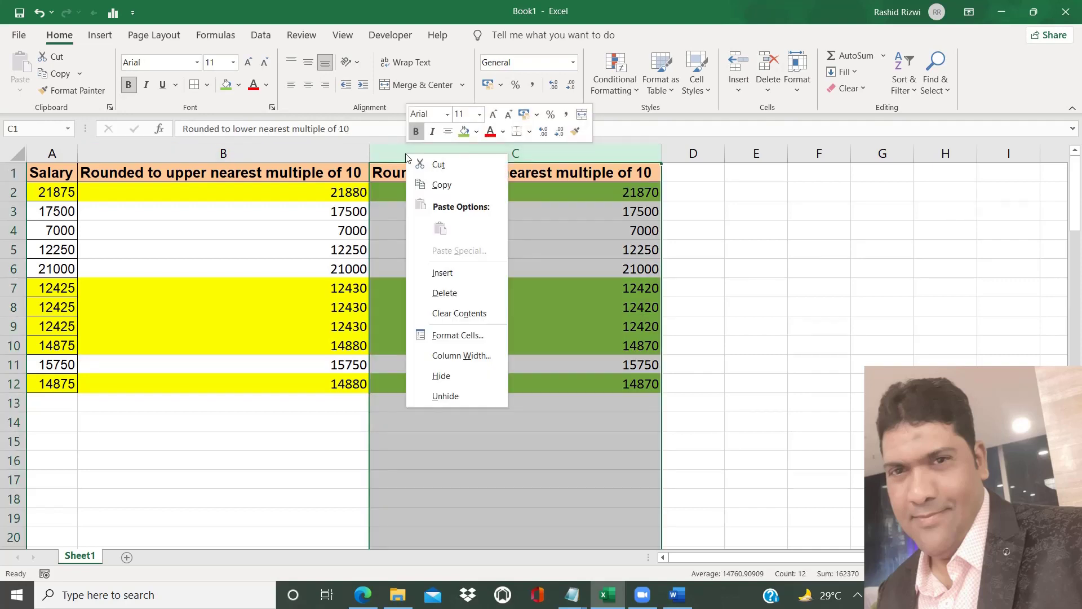
left_click(443, 374)
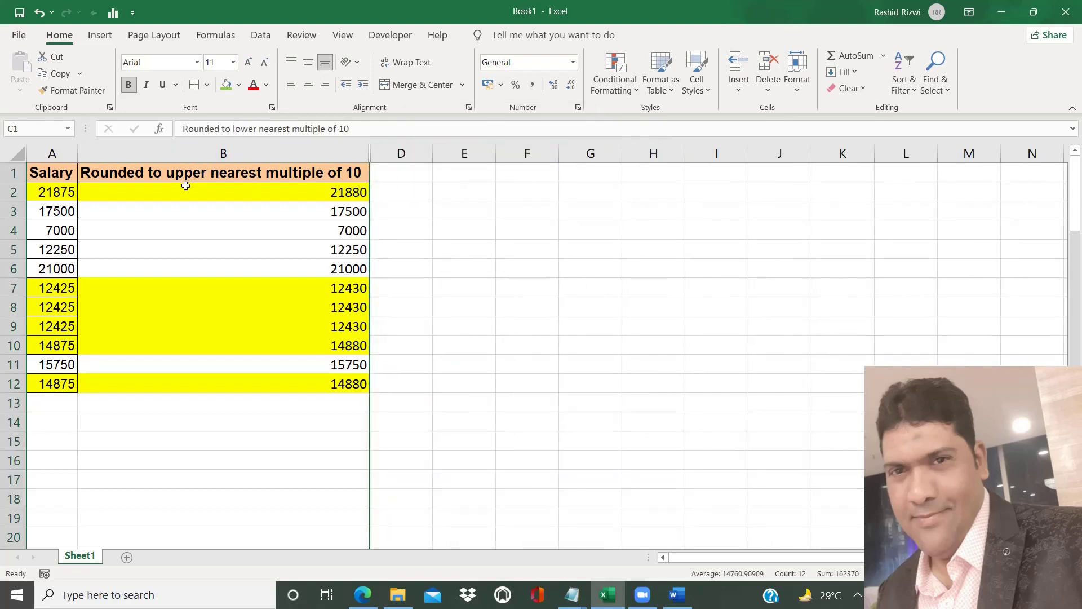
left_click(211, 192)
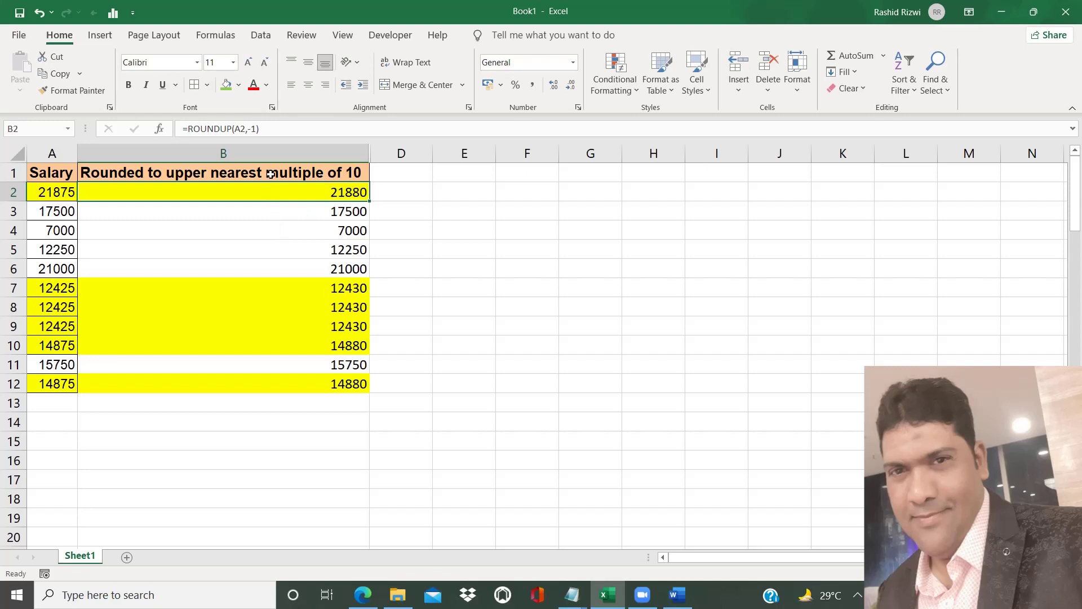
key("ctrl+z")
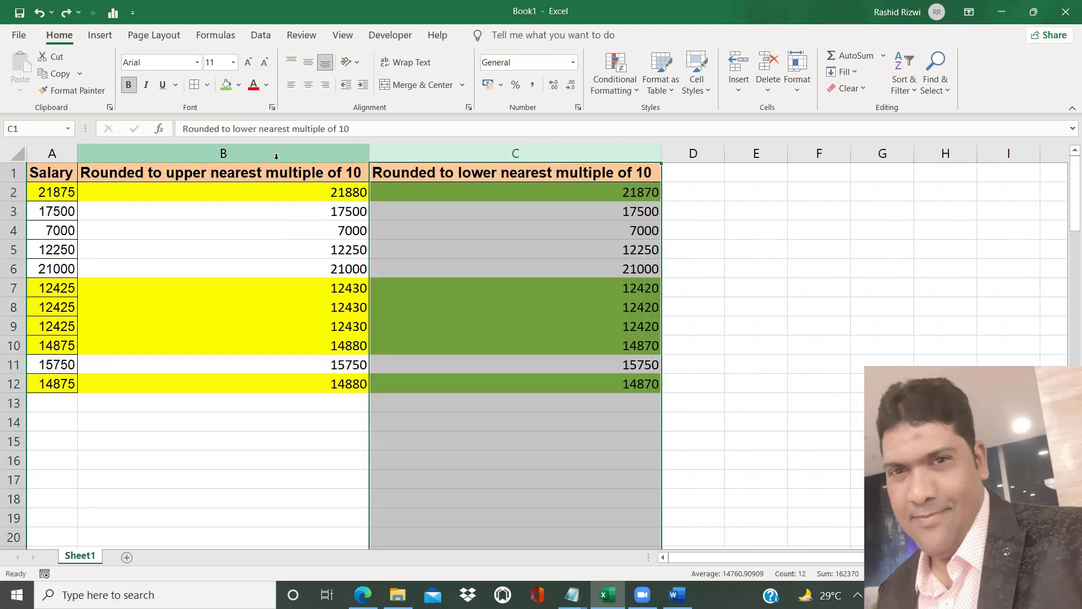
Hide column B to compare the rounded-down values with the salaries, and undo the hiding.
left_click(276, 156)
right_click(276, 159)
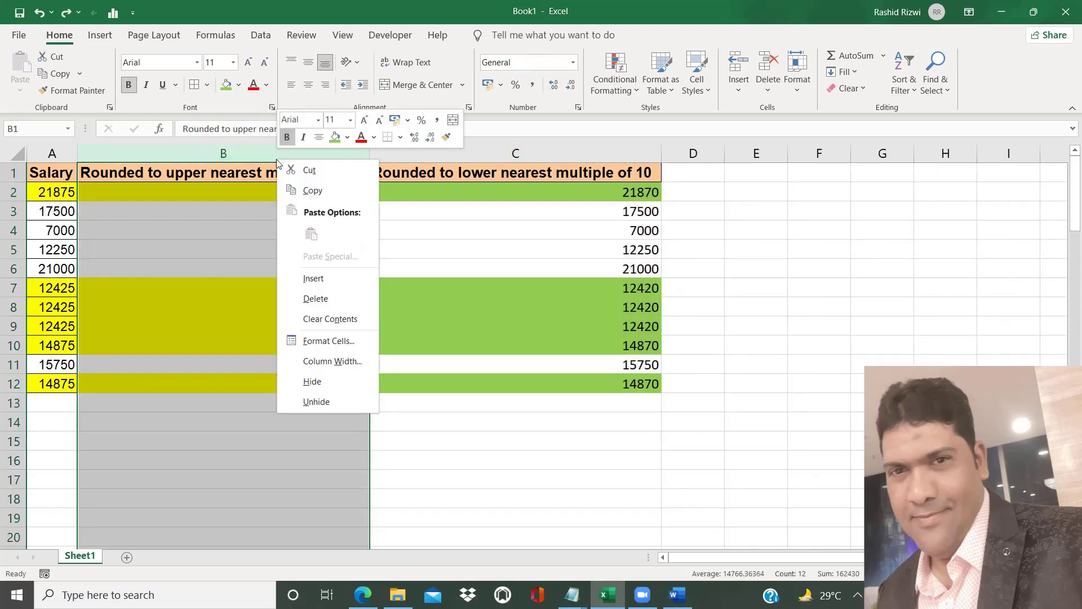
left_click(312, 381)
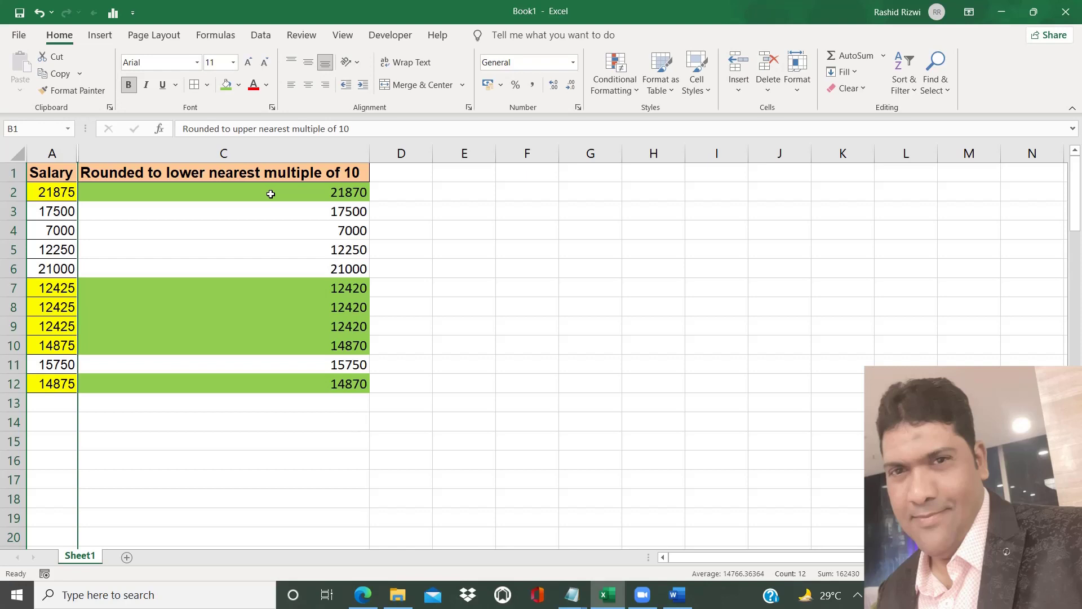
left_click(69, 192)
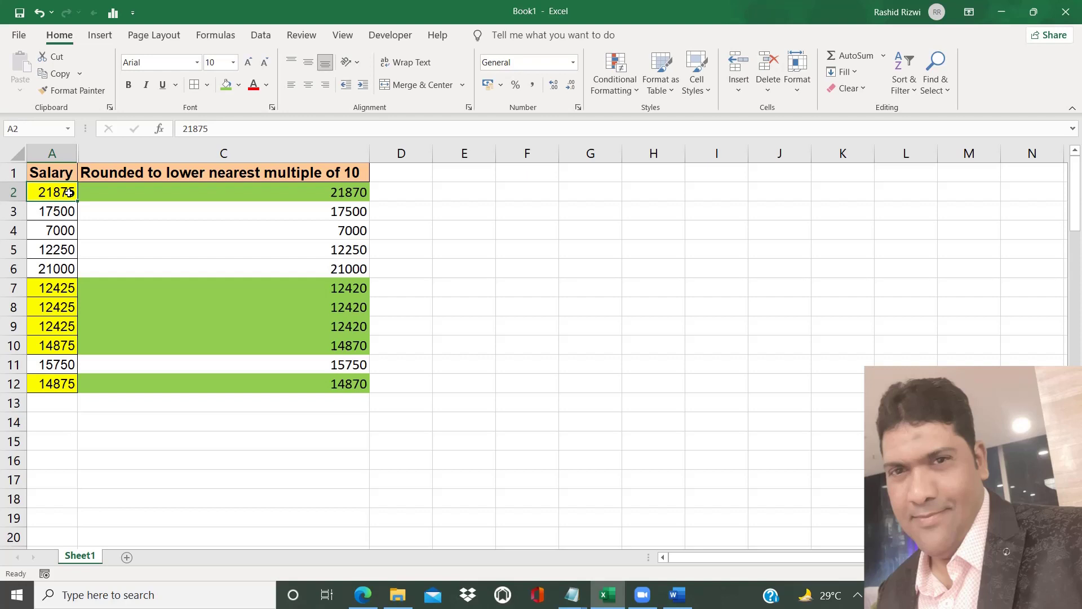
key("ctrl+z")
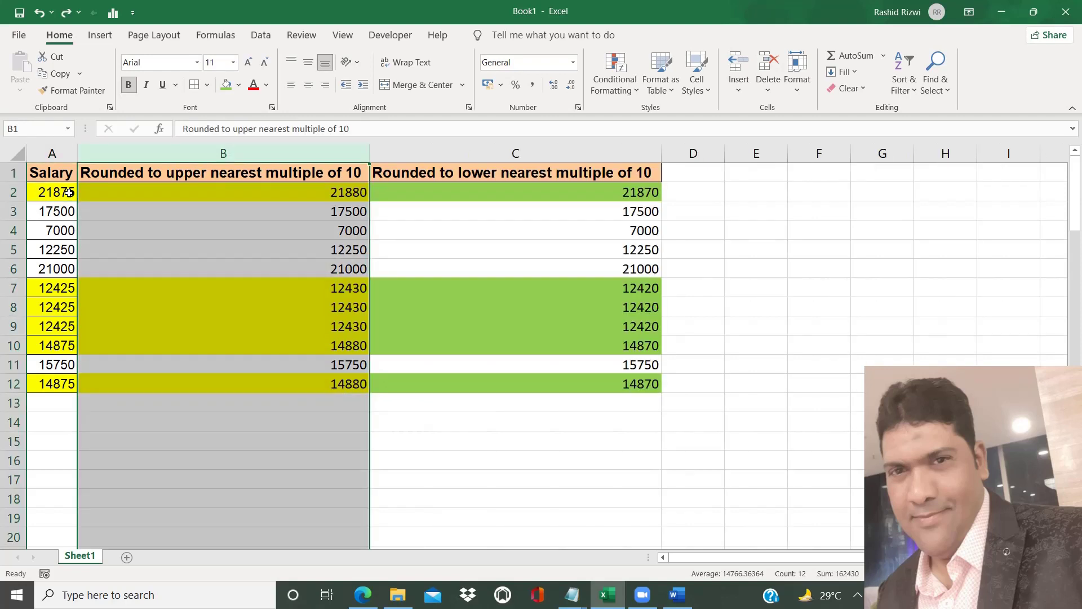
Display the sheet's formulas with all columns fitted to their contents, review them, and switch back to showing values.
left_click(253, 242)
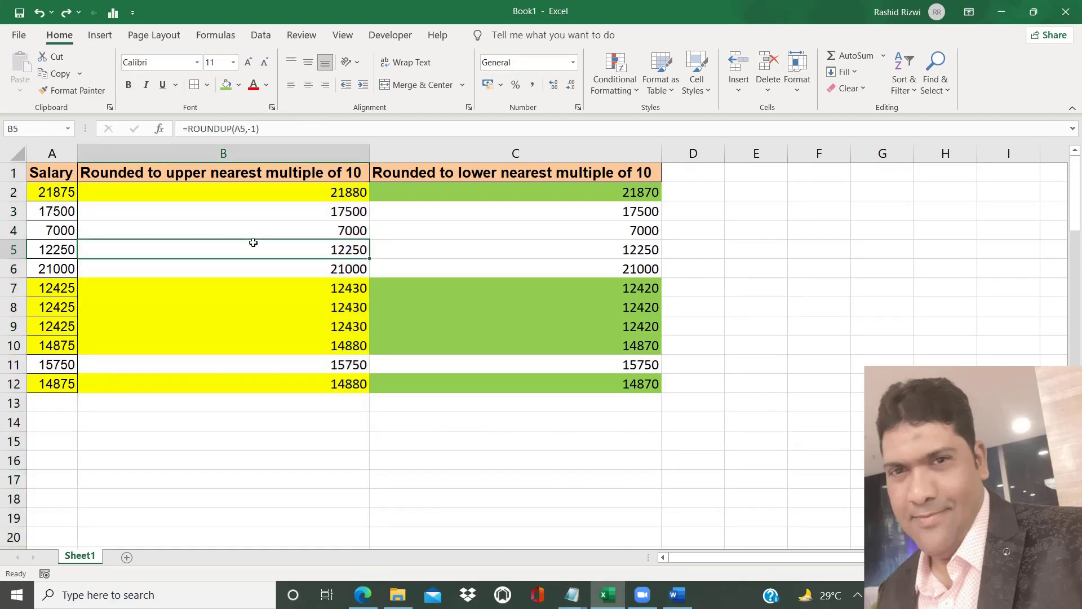
key("ctrl+grave")
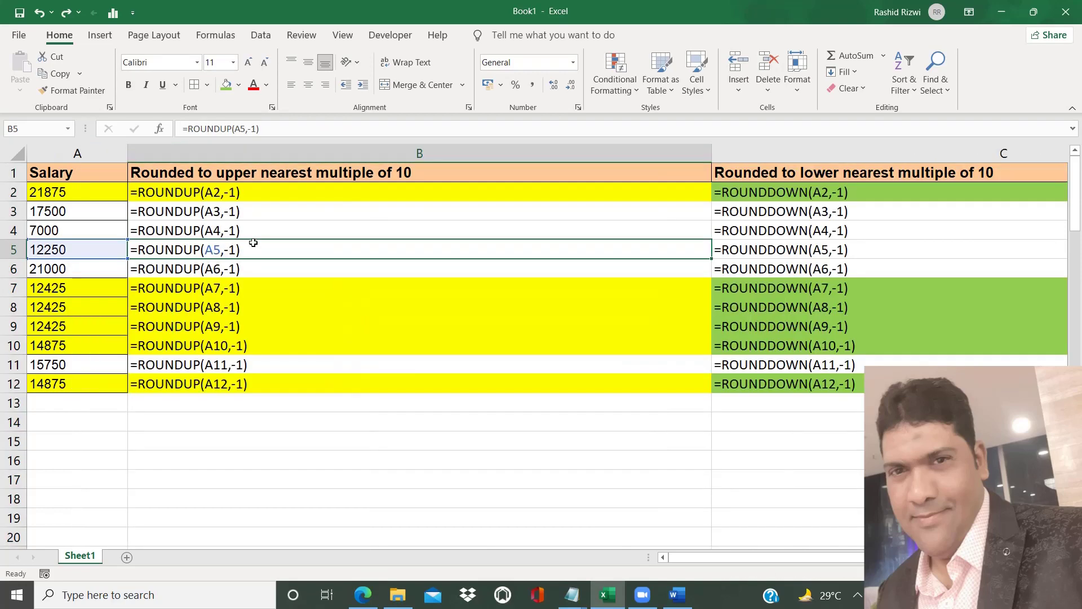
left_click(20, 158)
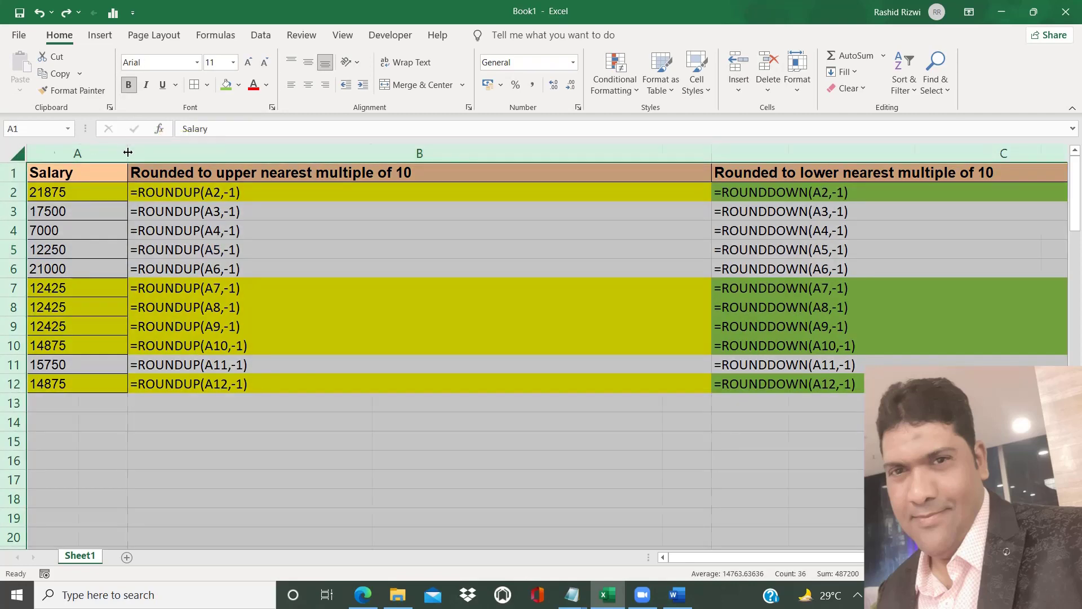
double_click(128, 152)
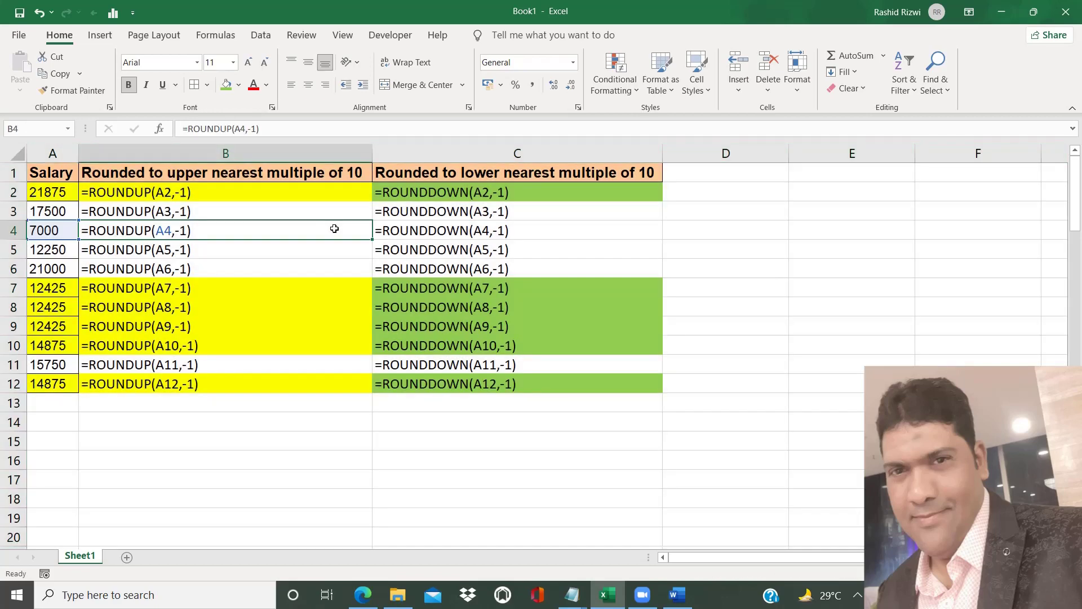
left_click(334, 229)
key("ctrl+grave")
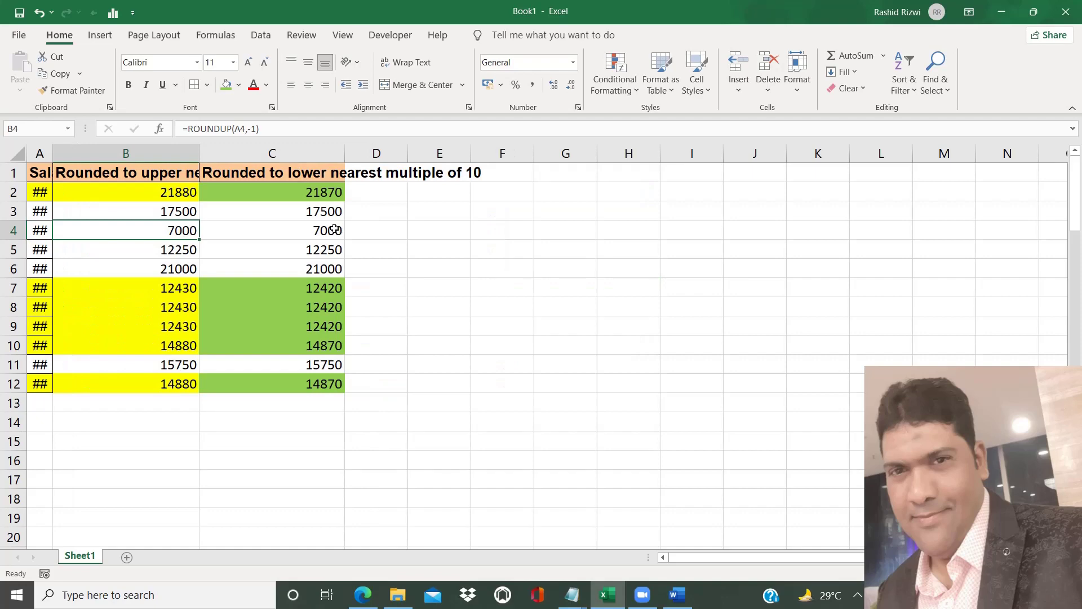
Fit the widths of all columns in the sheet to their contents.
left_click(19, 155)
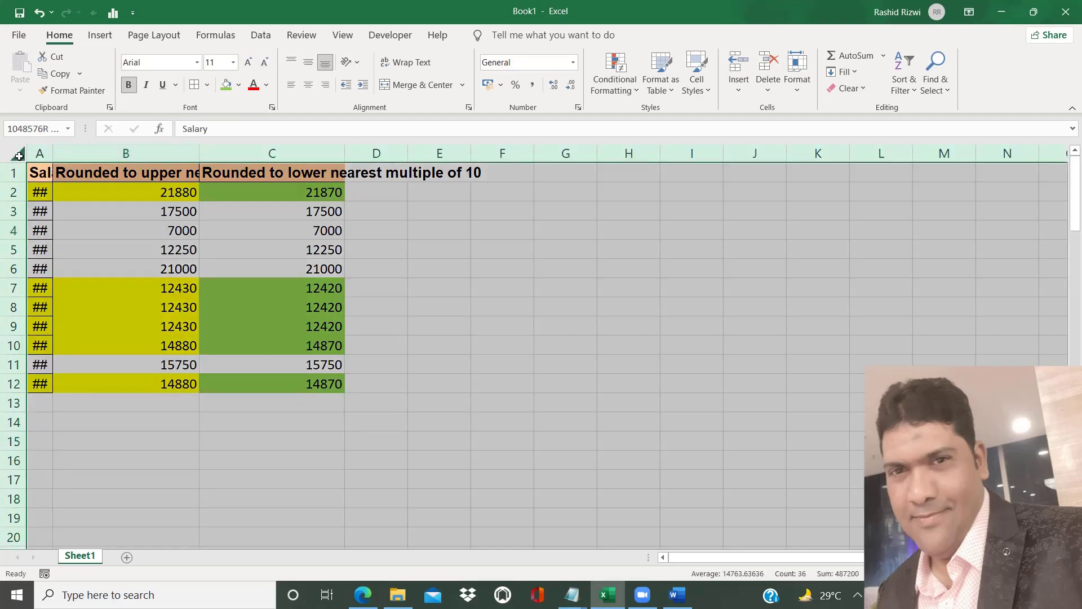
double_click(53, 153)
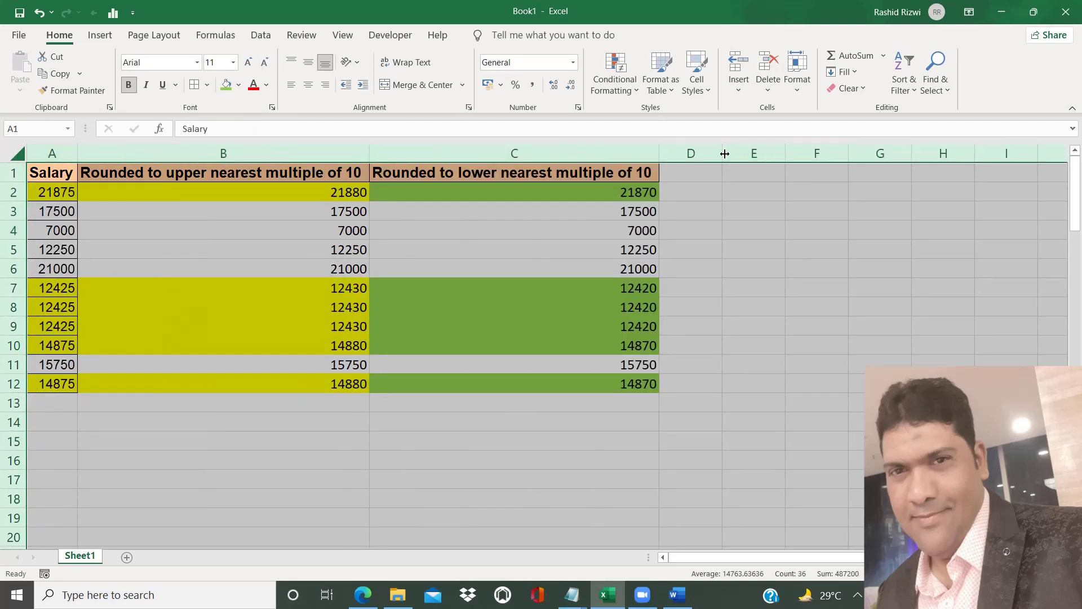
Enter the heading "ROUND" in D1 for a new column beside the rounded-down values.
left_click(701, 171)
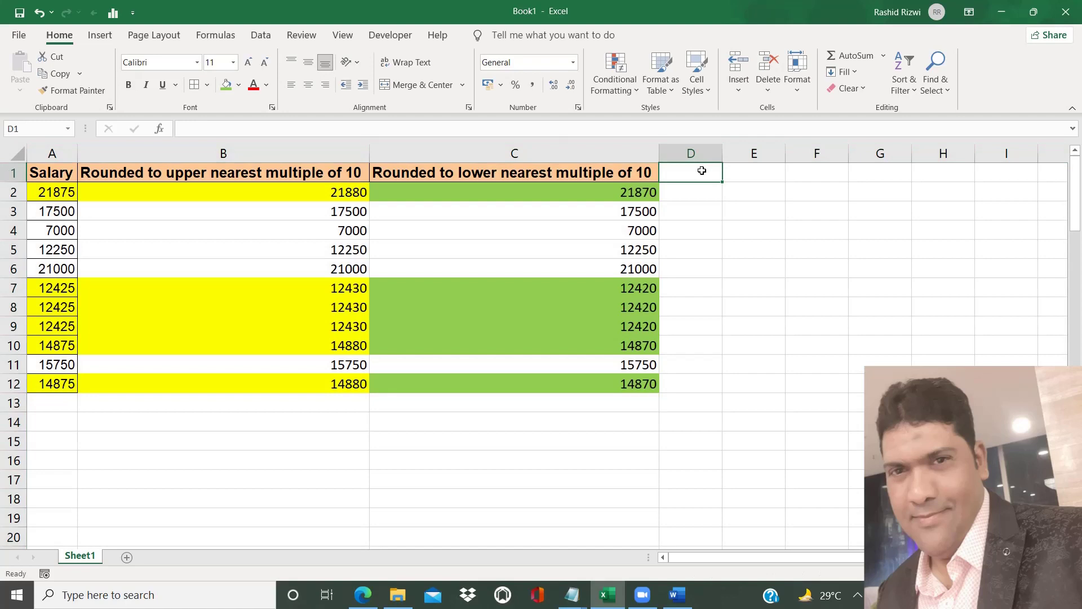
type("ROUNFD")
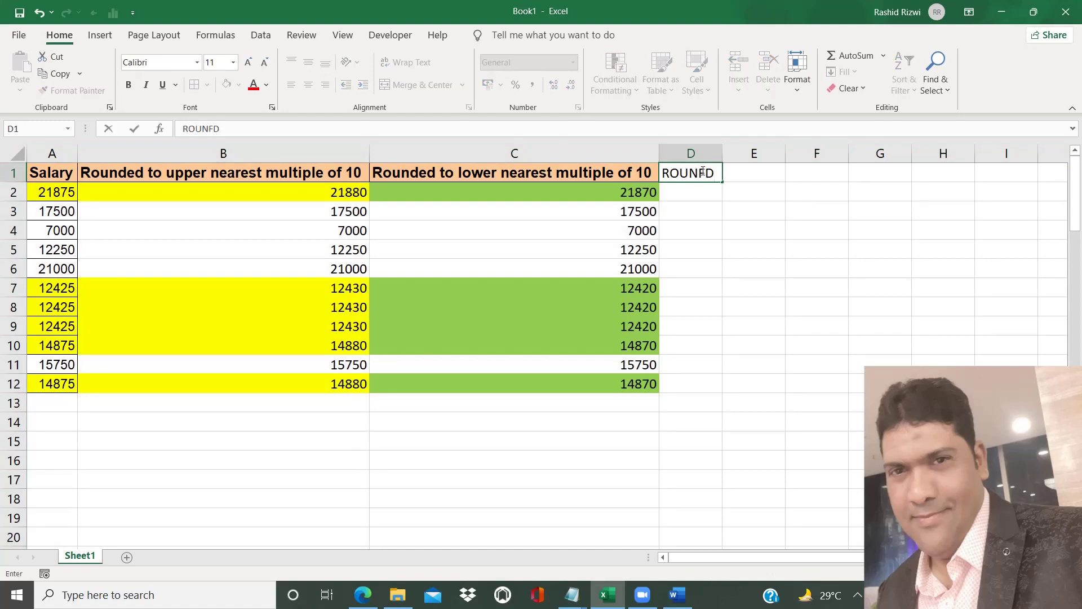
key("Return")
left_click(704, 173)
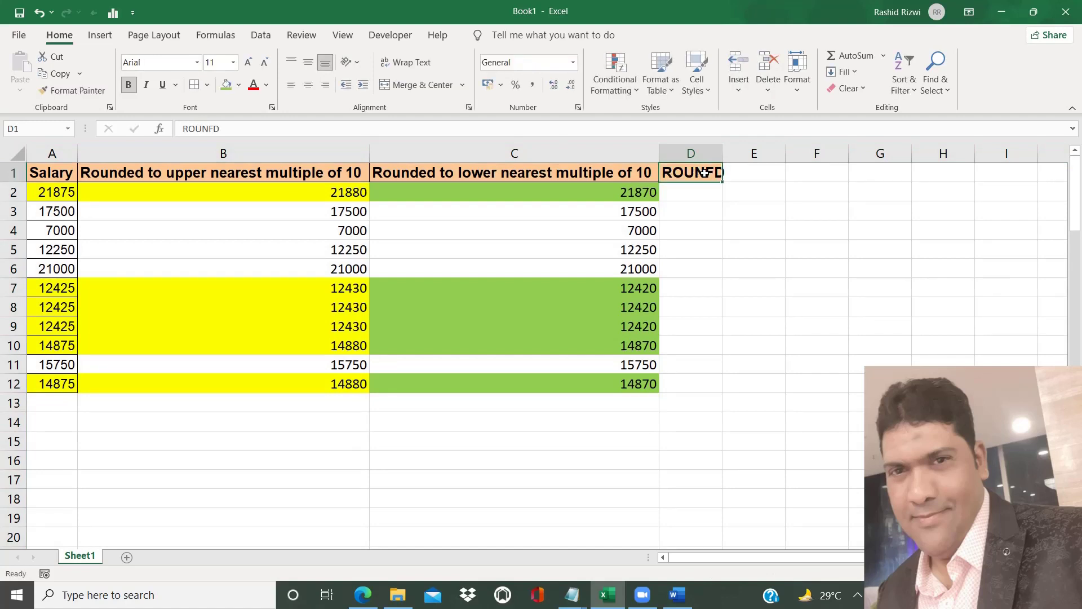
type("ROUND")
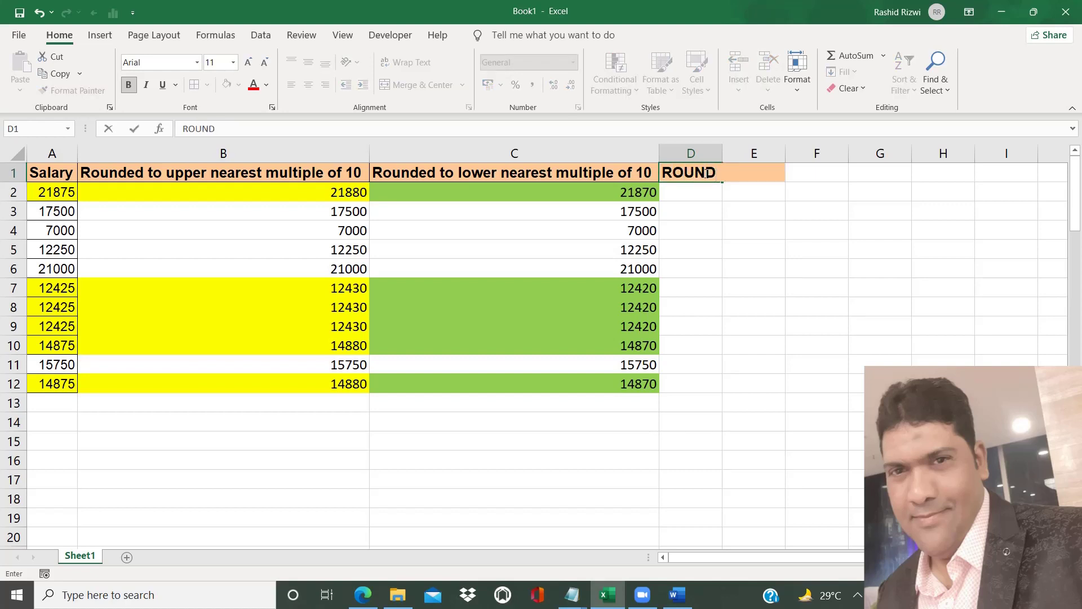
key("Return")
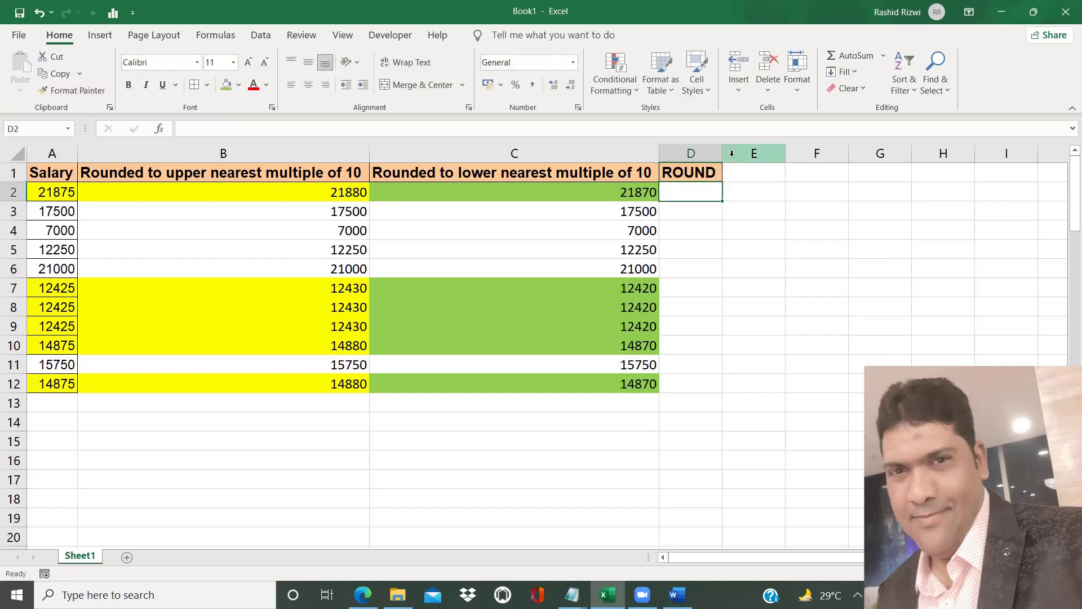
left_click_drag(722, 155, 723, 155)
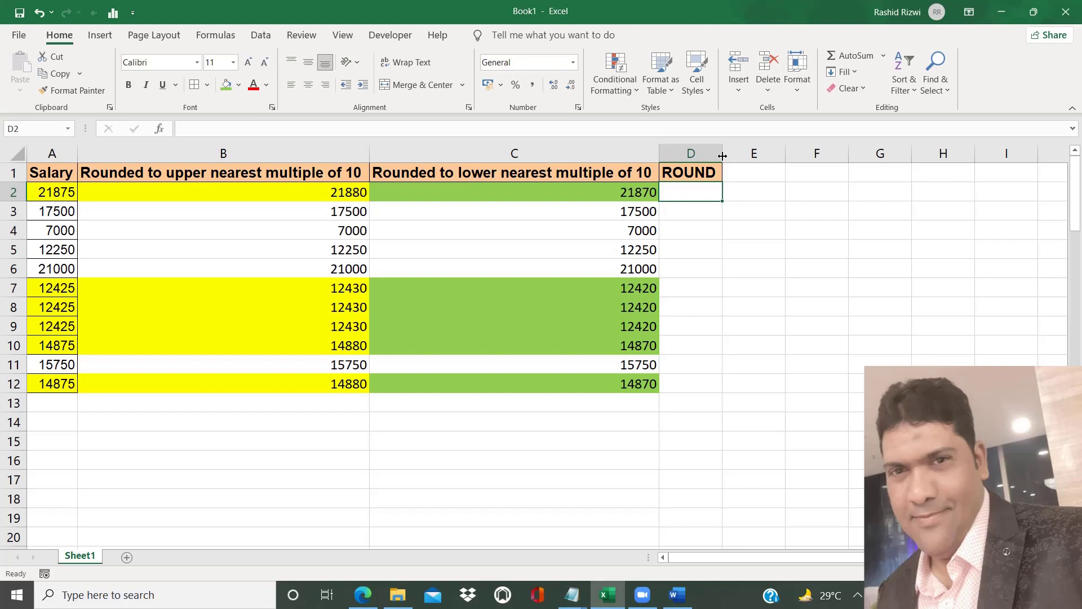
Enter =ROUND(A2,-1) in D2 and fill the formula down the ROUND column to D12.
type("=")
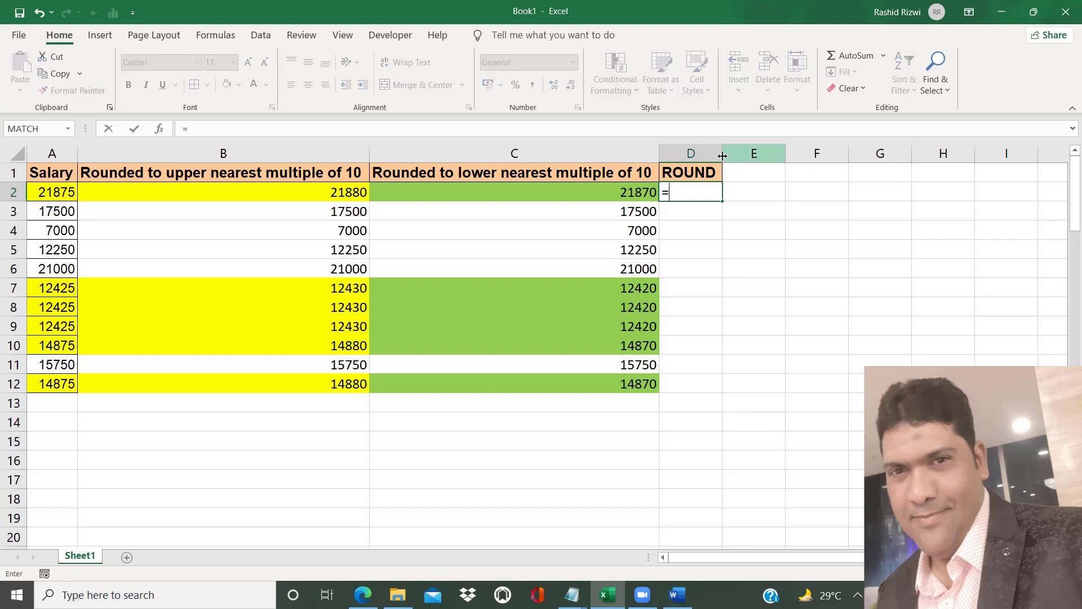
type("ROU")
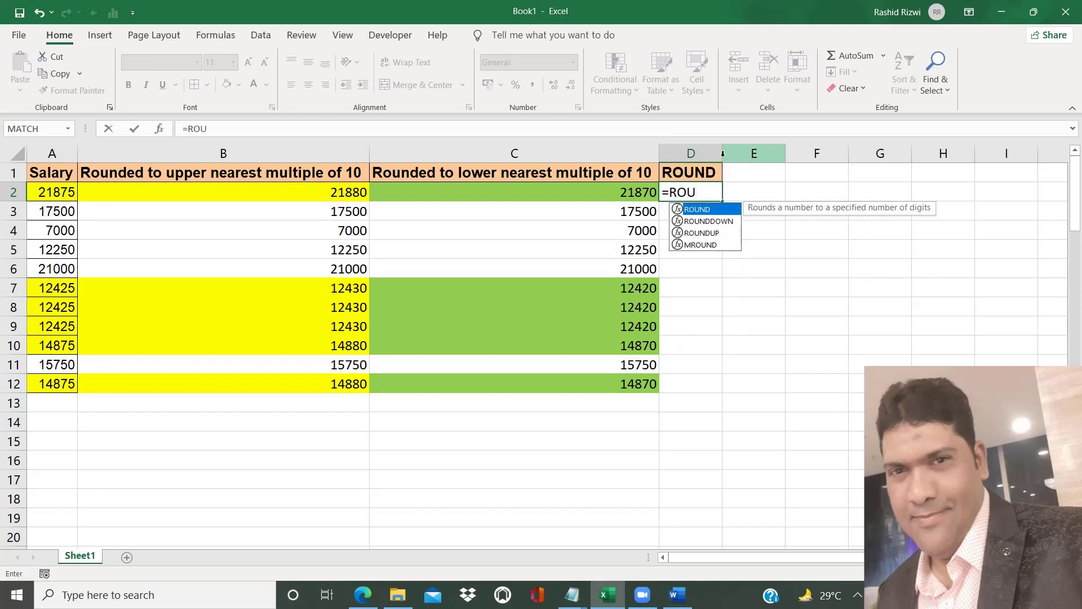
key("Tab")
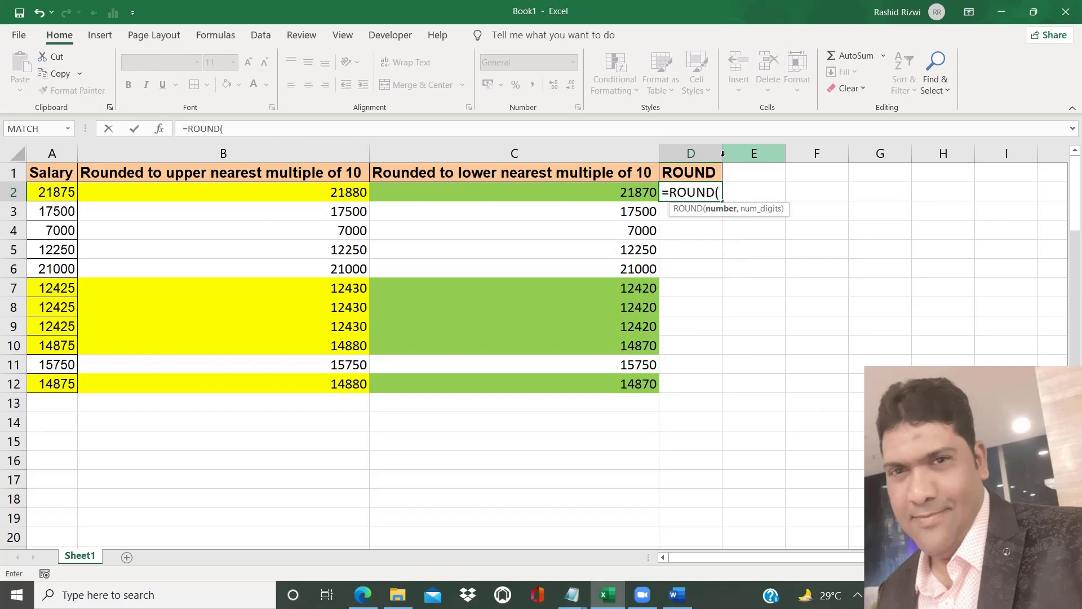
left_click(64, 195)
type(",")
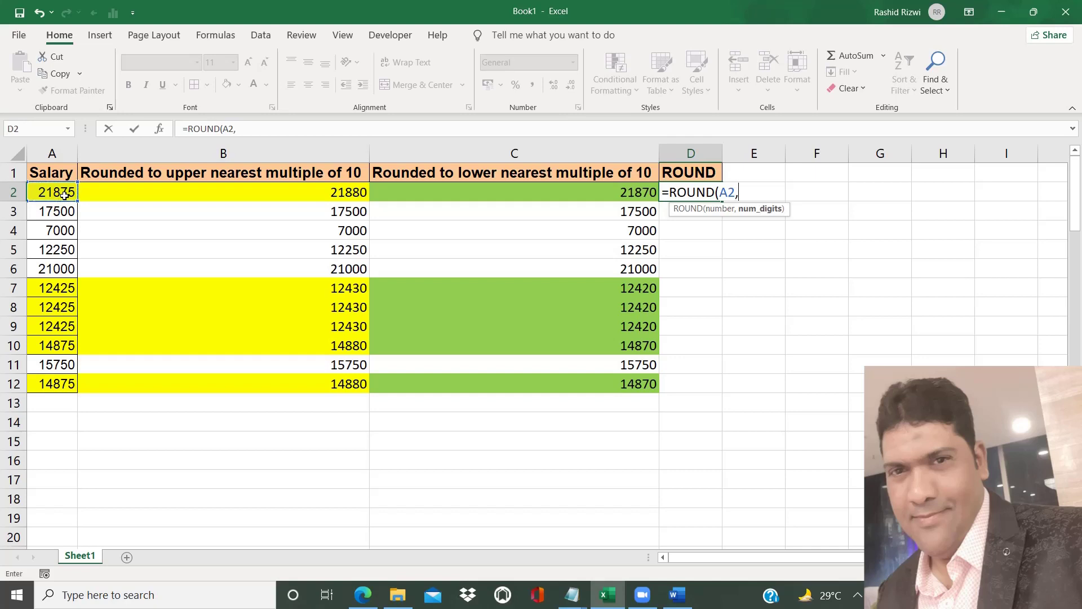
type("-1)")
key("Return")
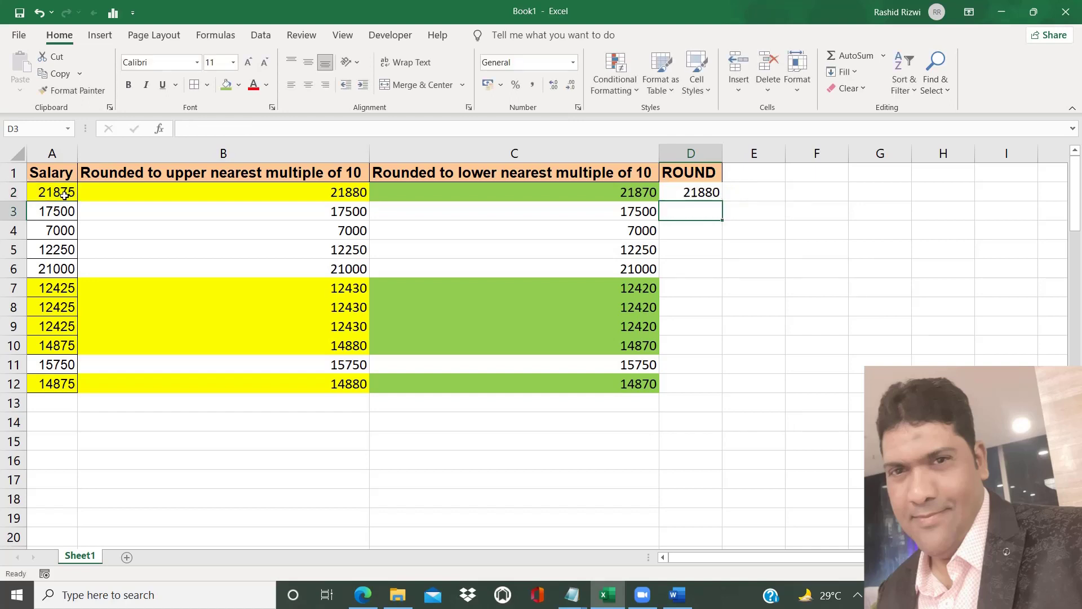
left_click(703, 195)
double_click(724, 203)
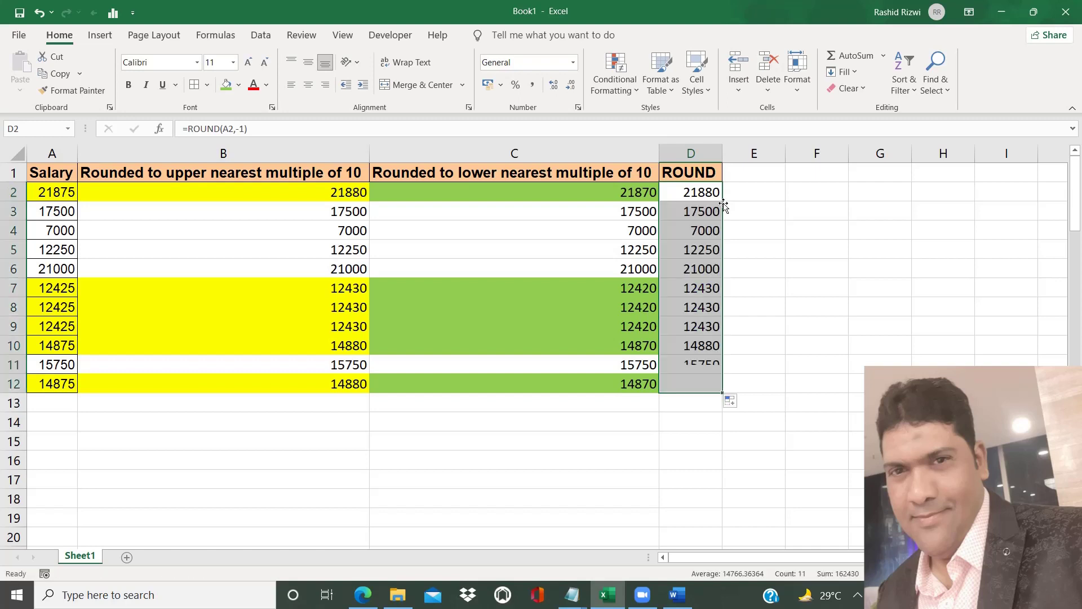
Hide columns B and C so the salaries sit directly beside the ROUND column.
left_click(290, 154)
left_click_drag(290, 154, 395, 153)
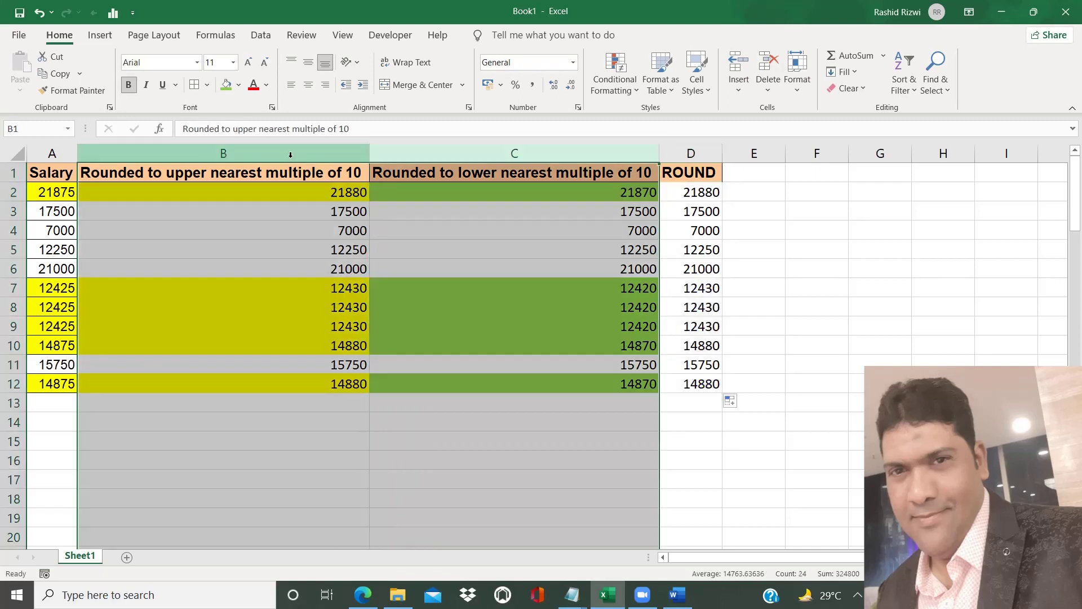
right_click(313, 246)
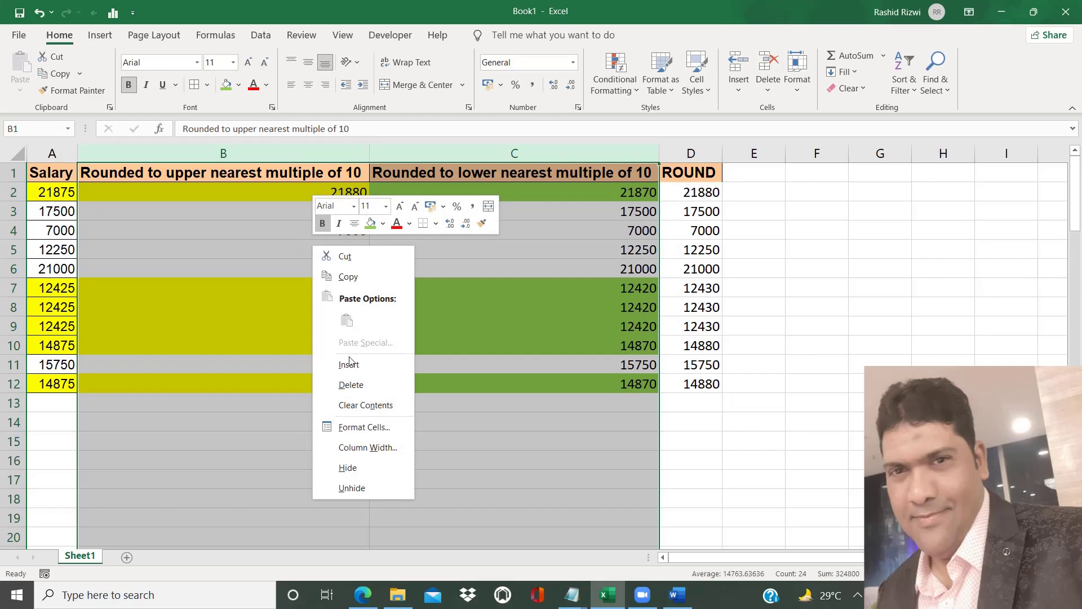
left_click(346, 467)
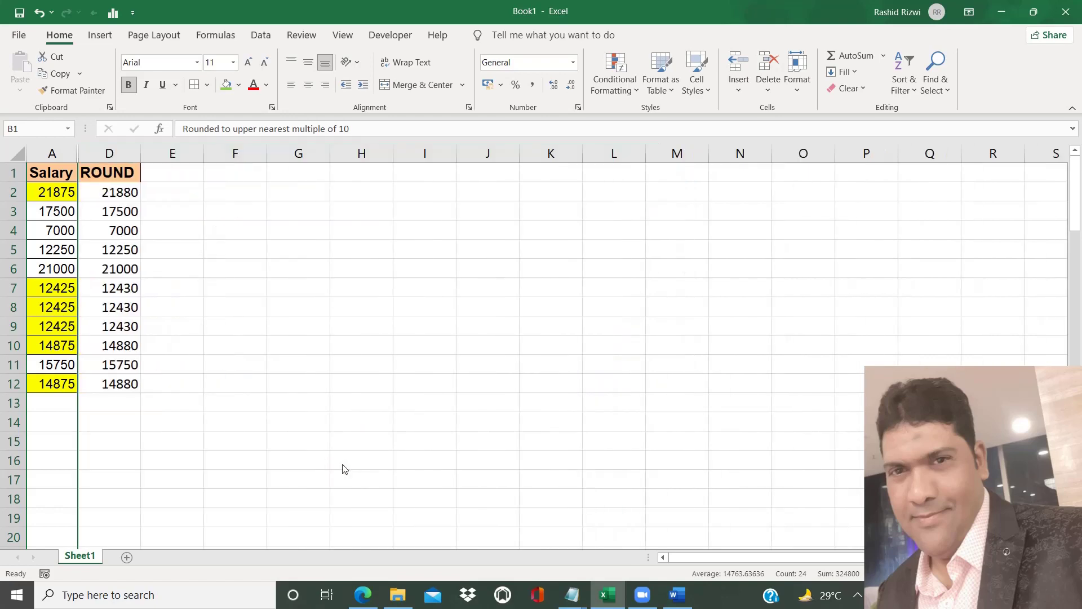
Compare the salaries in column A with their ROUND results row by row, including the formula in D7.
left_click(118, 195)
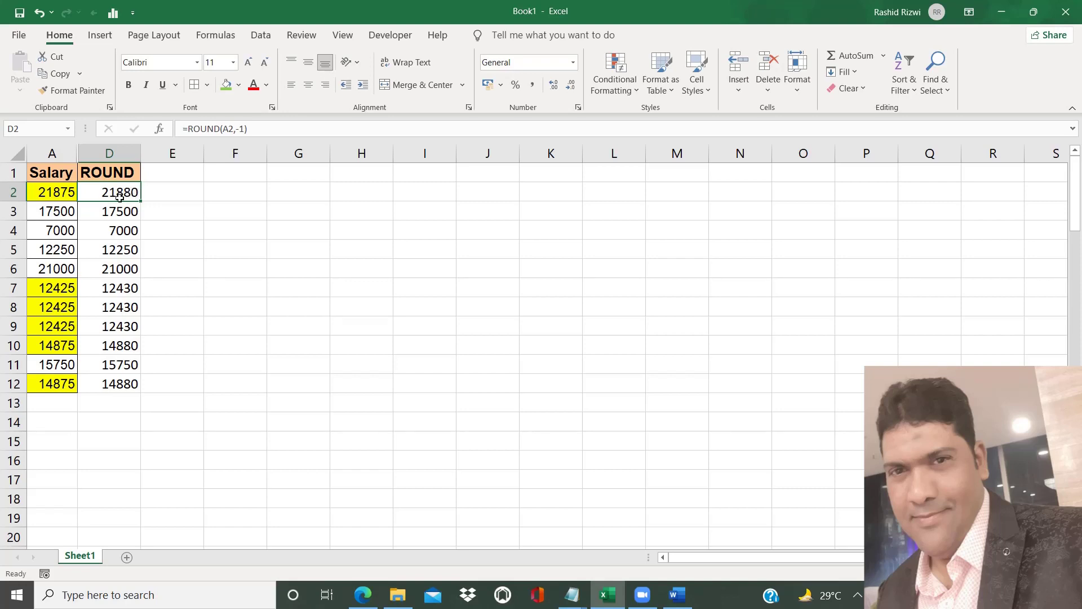
left_click(62, 214)
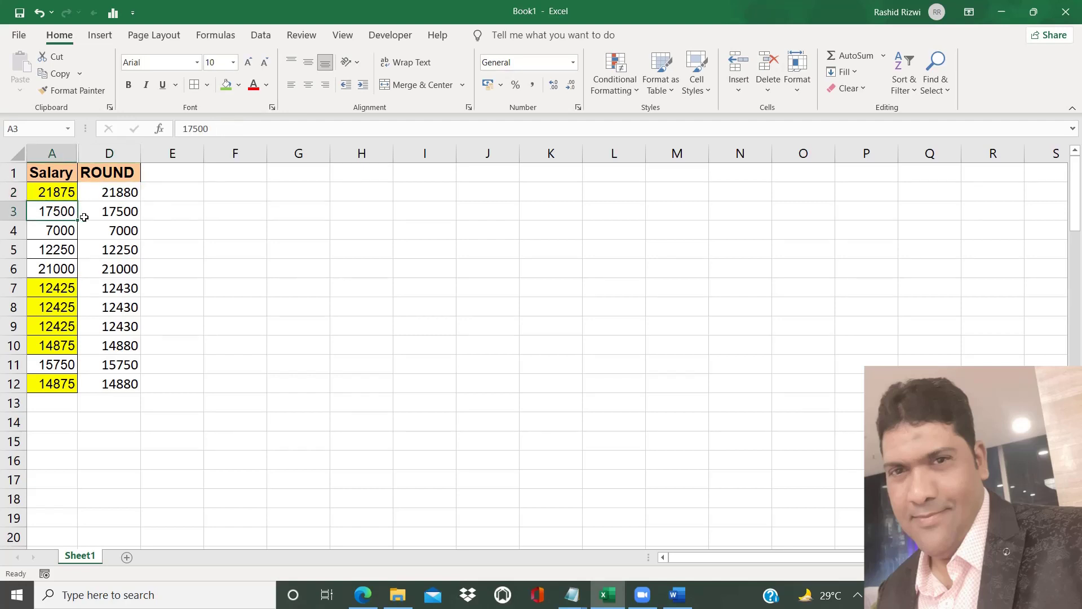
left_click(65, 233)
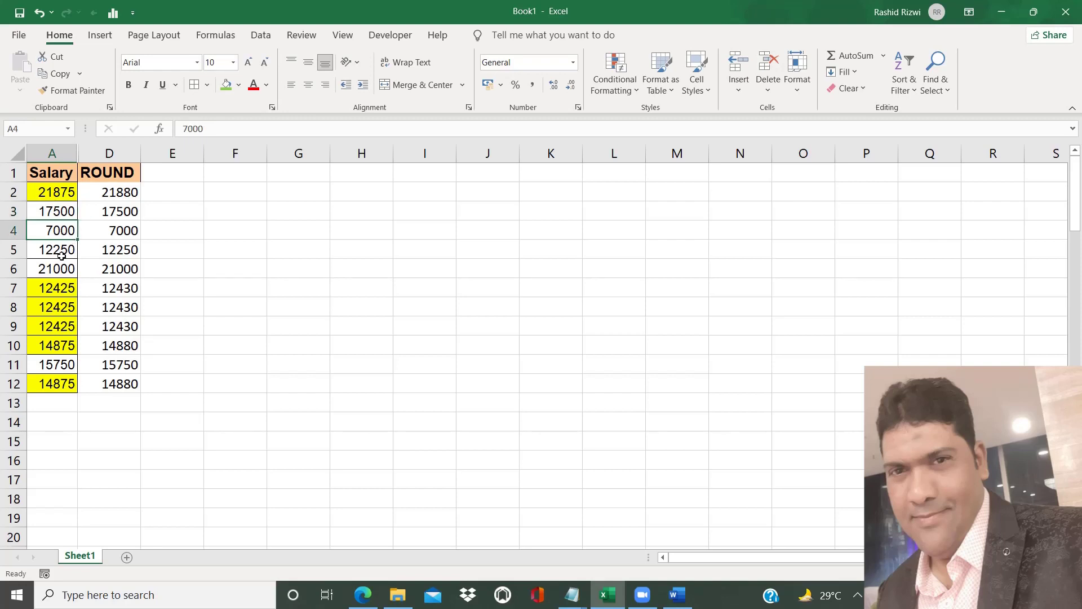
left_click(62, 253)
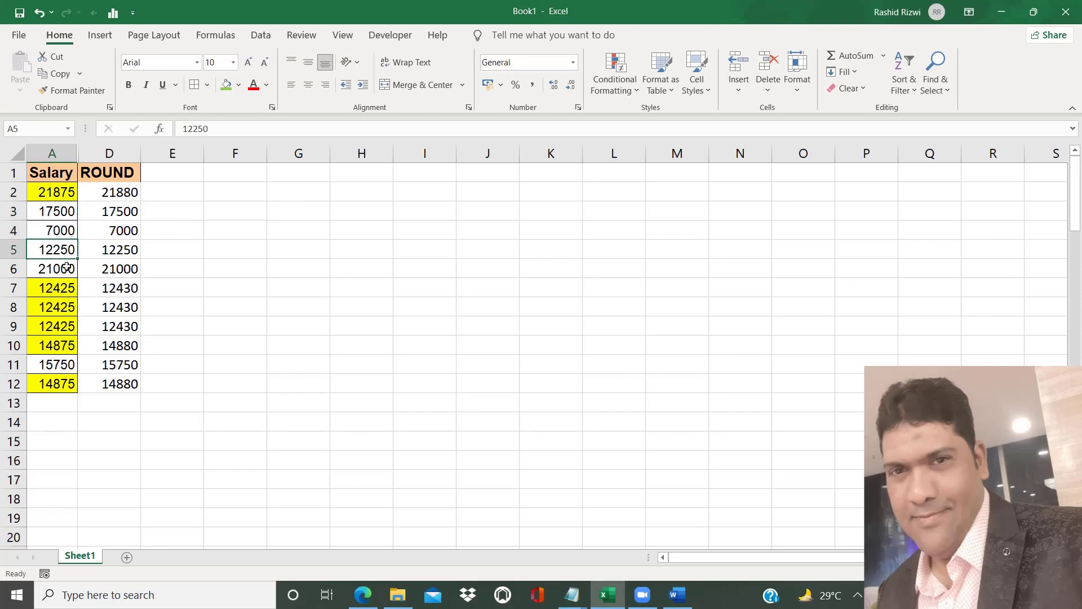
left_click(67, 268)
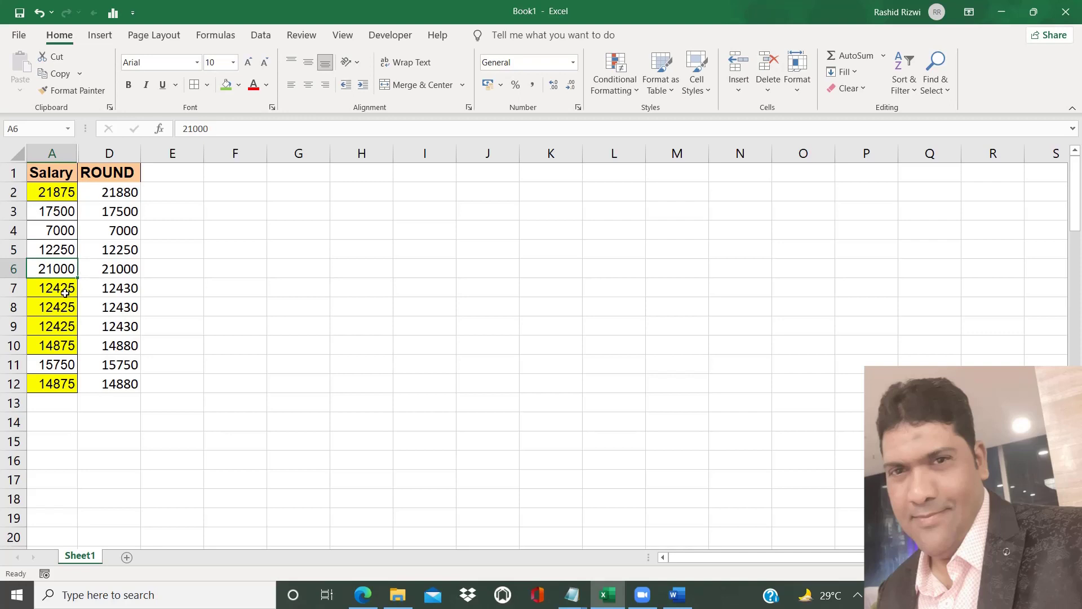
left_click(61, 292)
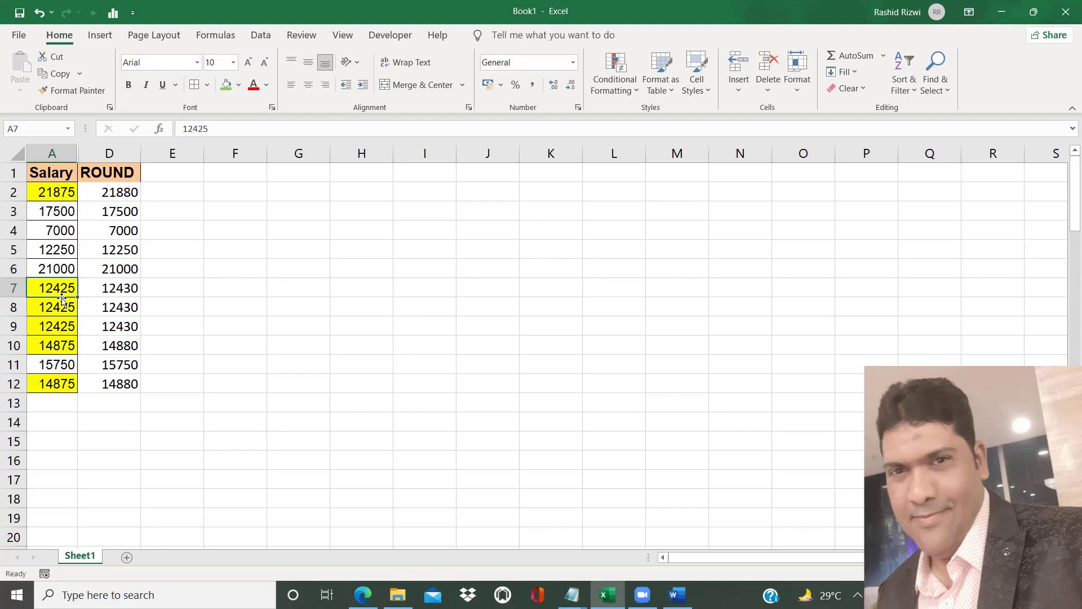
double_click(97, 289)
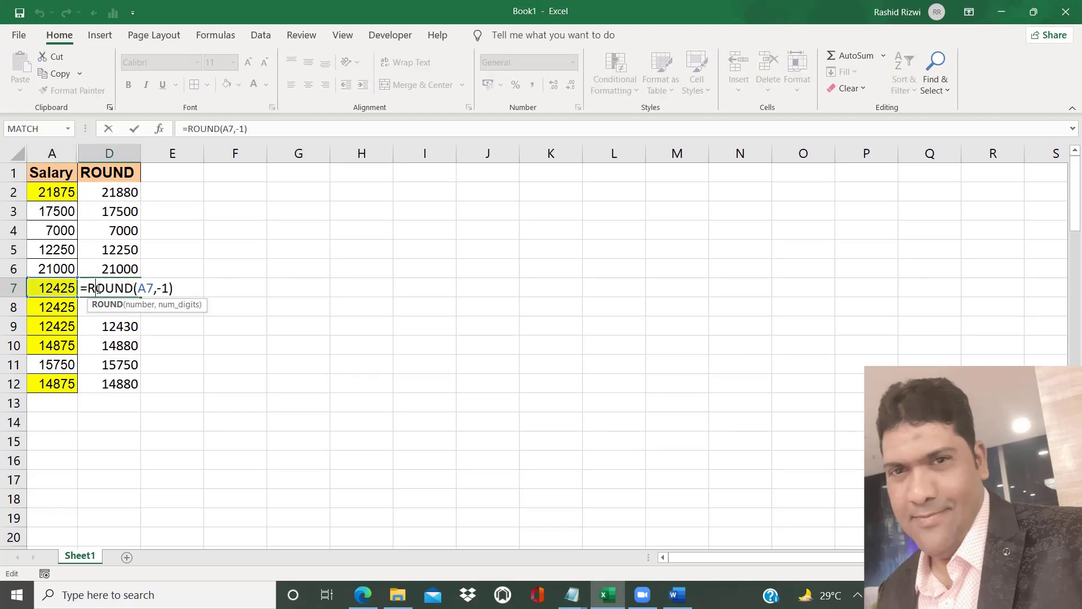
key("Return")
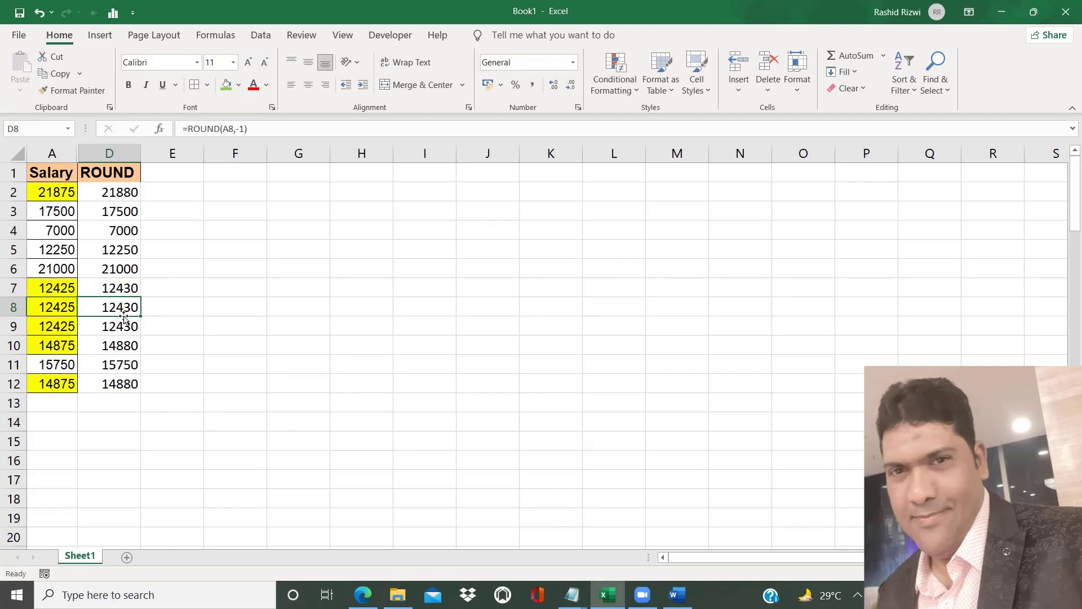
left_click(111, 290)
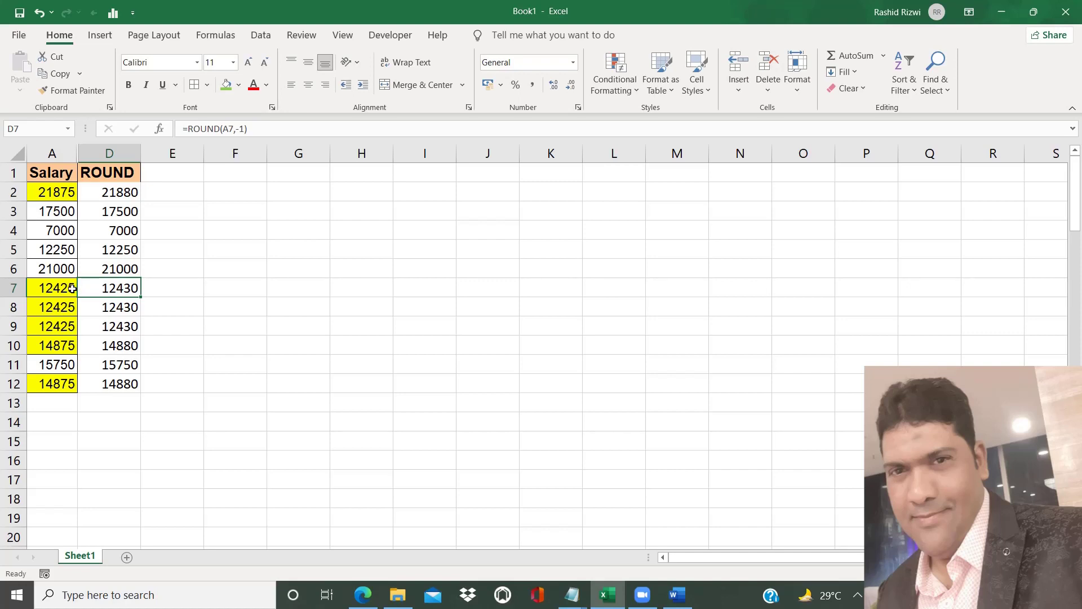
left_click(130, 307)
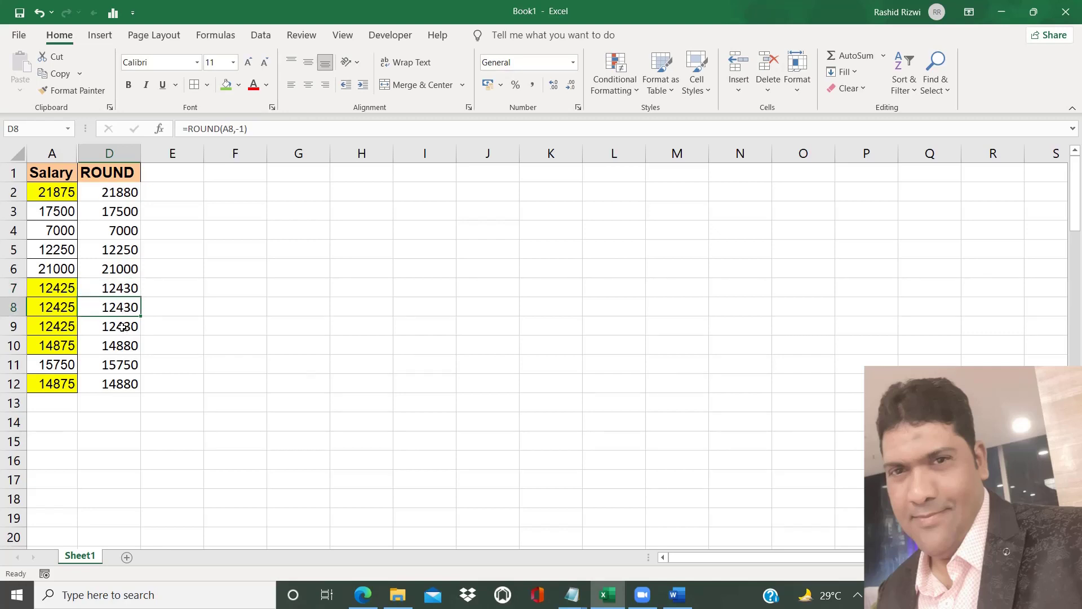
left_click(42, 325)
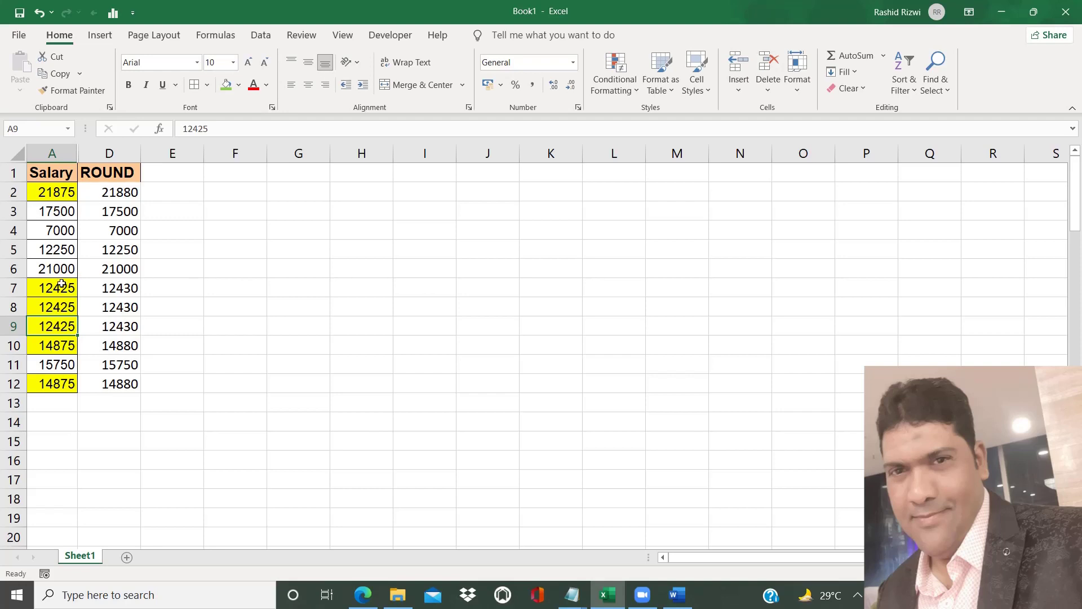
Try the salary 21874 in A2, check the ROUND result in D2, and undo the change.
left_click(74, 194)
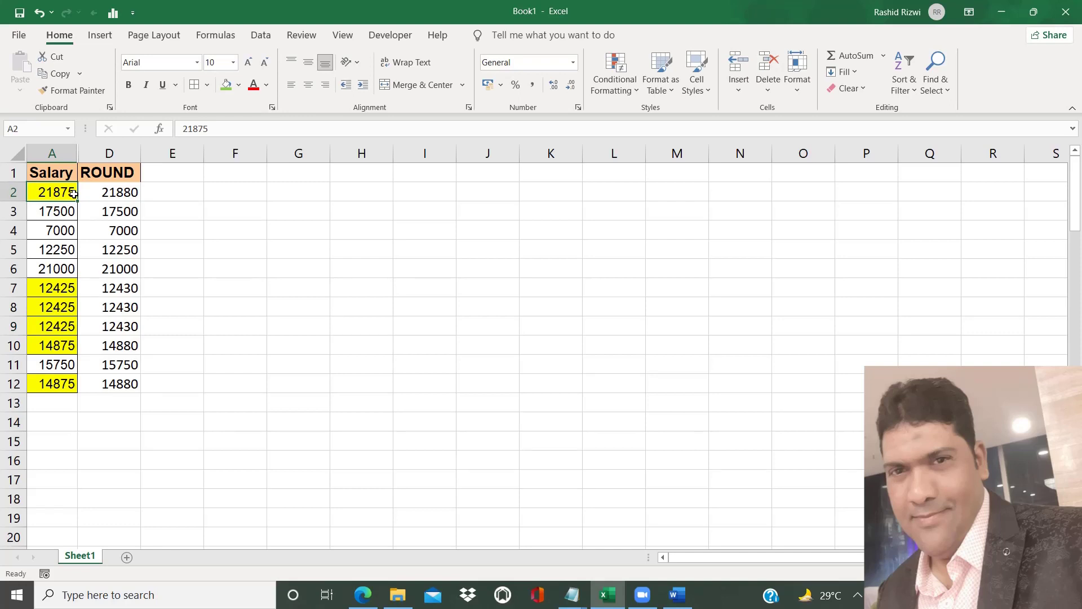
double_click(74, 194)
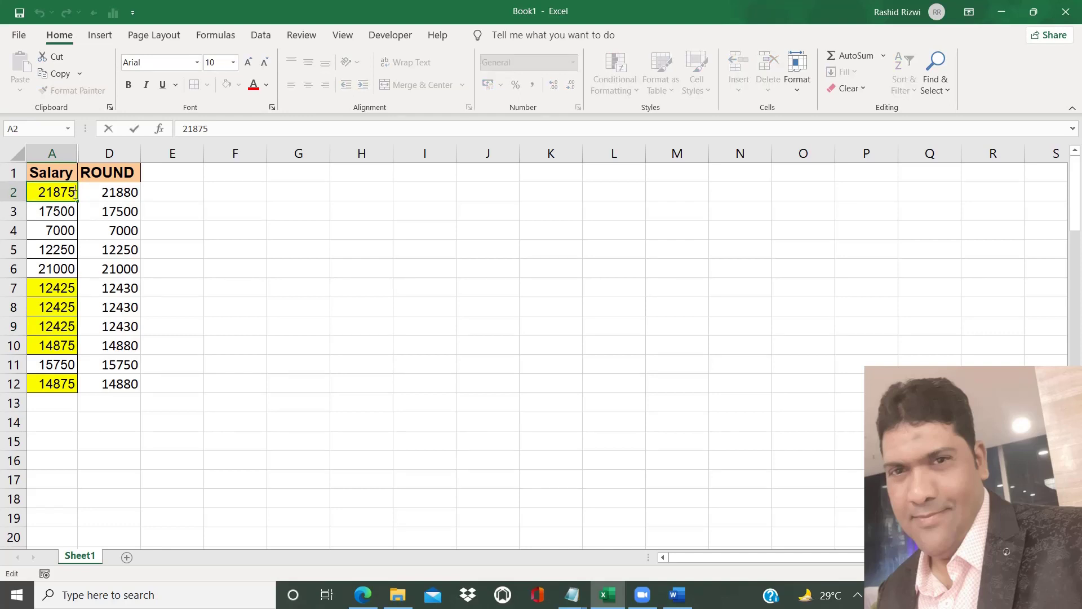
key("BackSpace")
type("4")
key("Return")
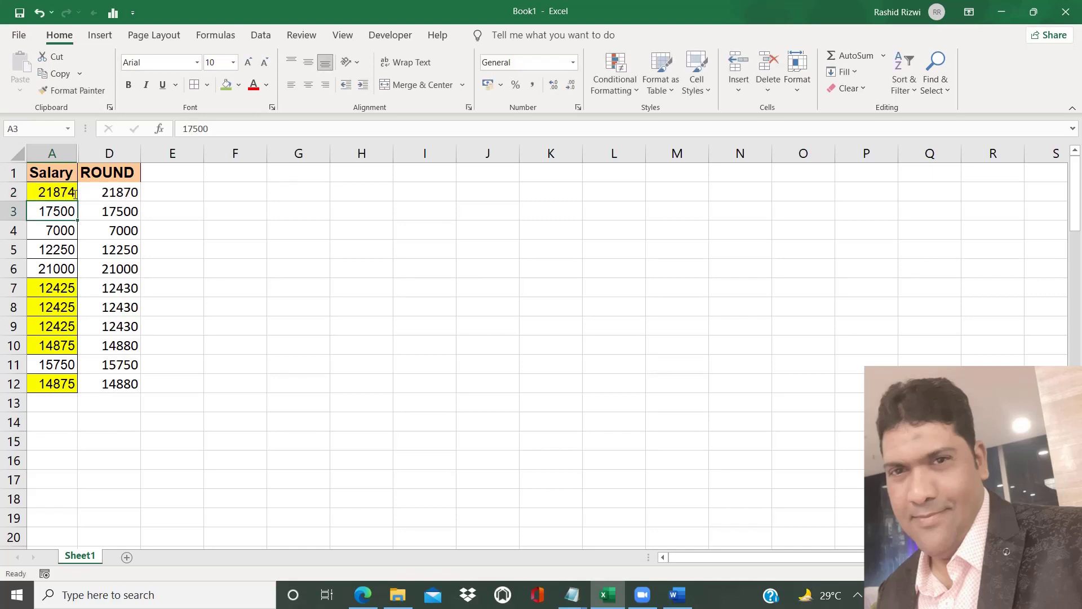
left_click(131, 191)
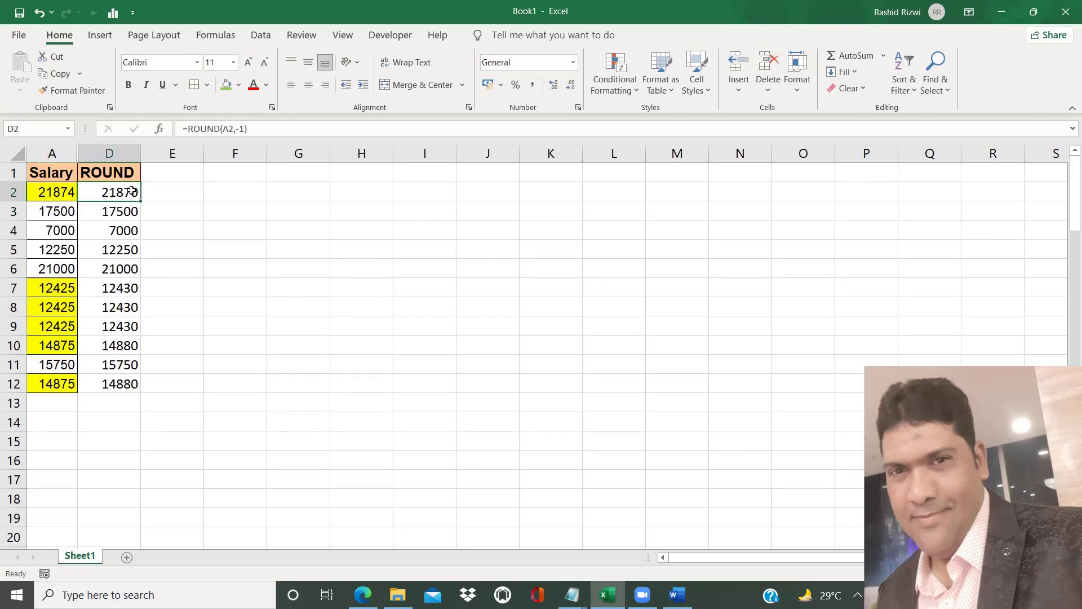
key("ctrl+z")
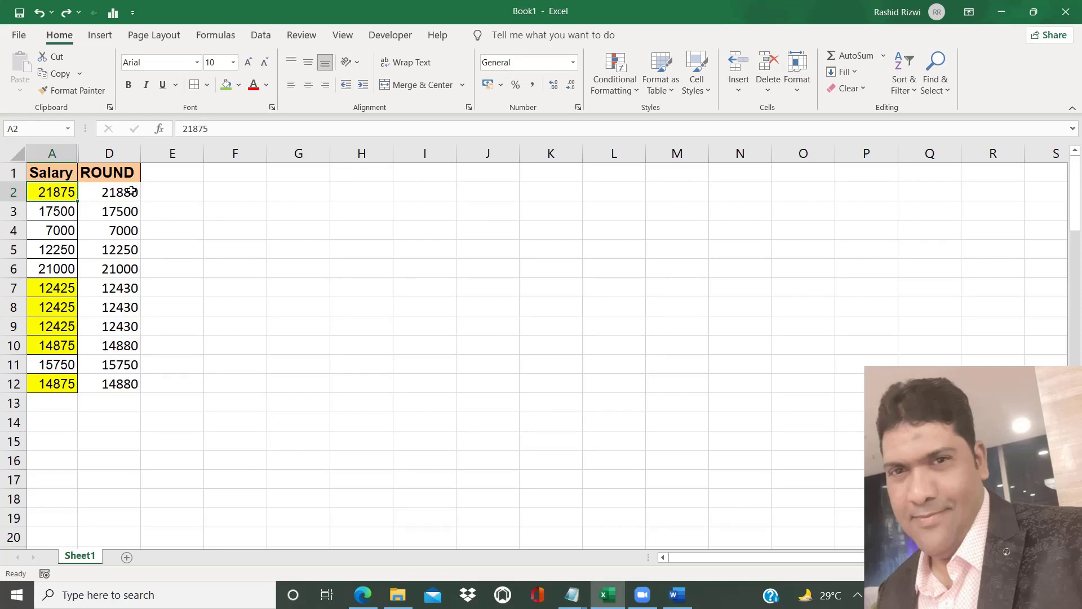
key("Right")
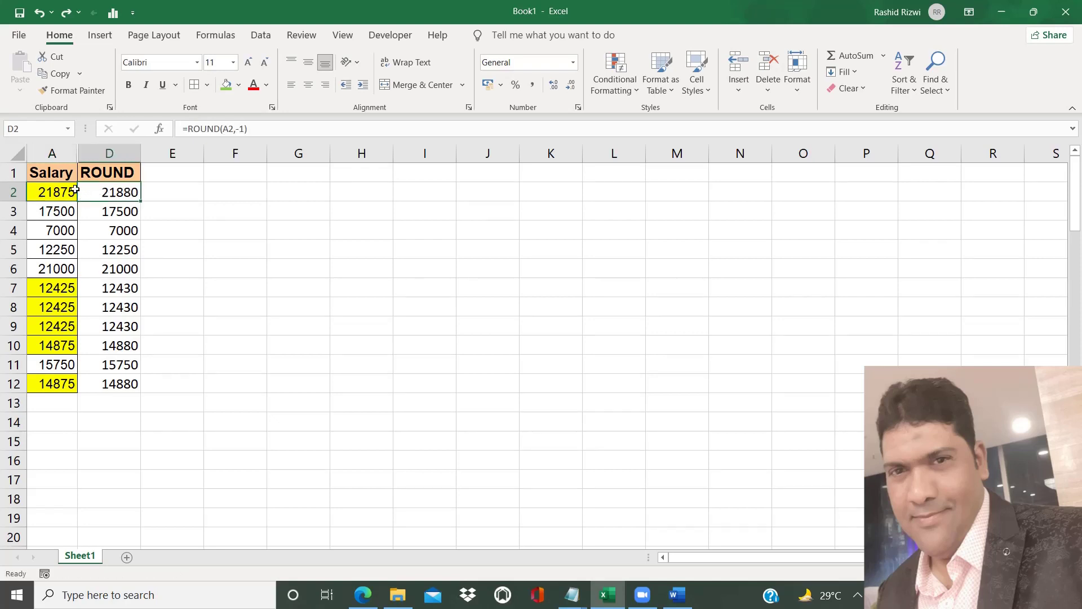
Set the first salary in A2 to 21874.
double_click(73, 190)
key("BackSpace")
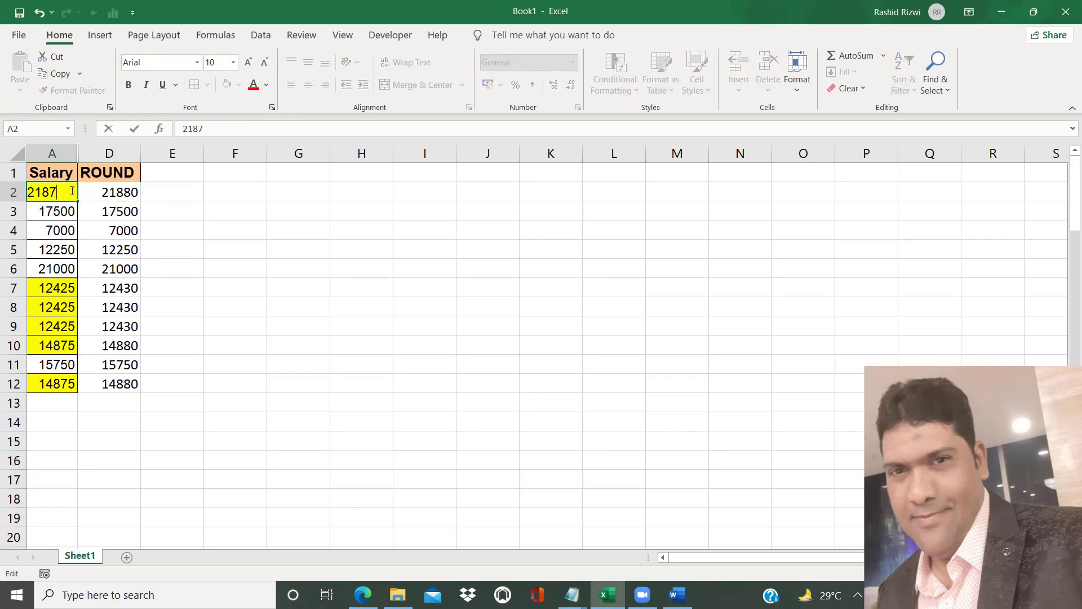
type("4")
key("Return")
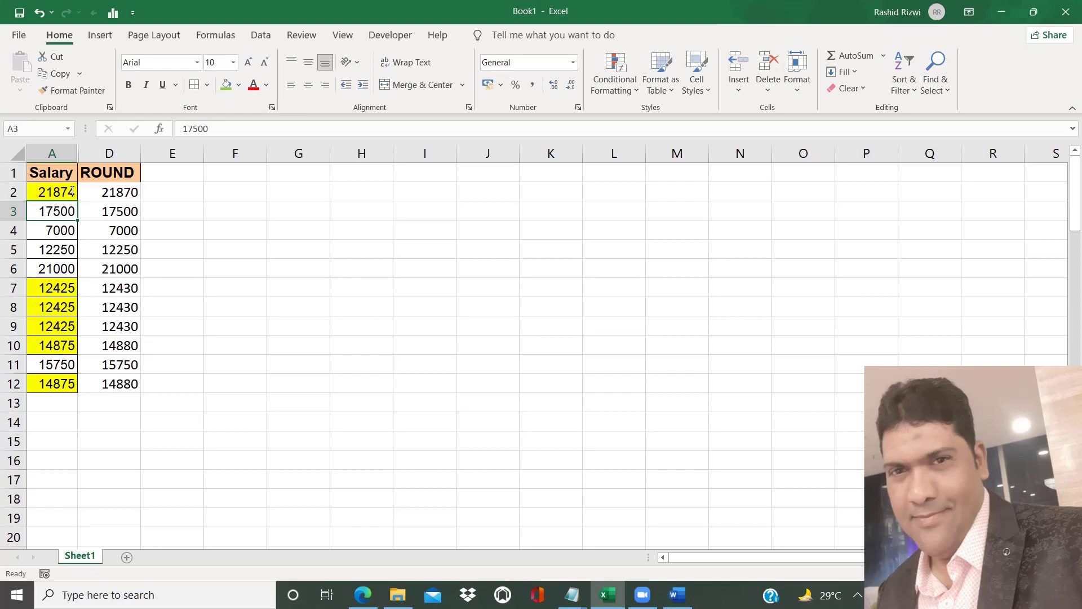
Unhide all hidden columns in the sheet and clear the whole-sheet selection.
left_click(21, 154)
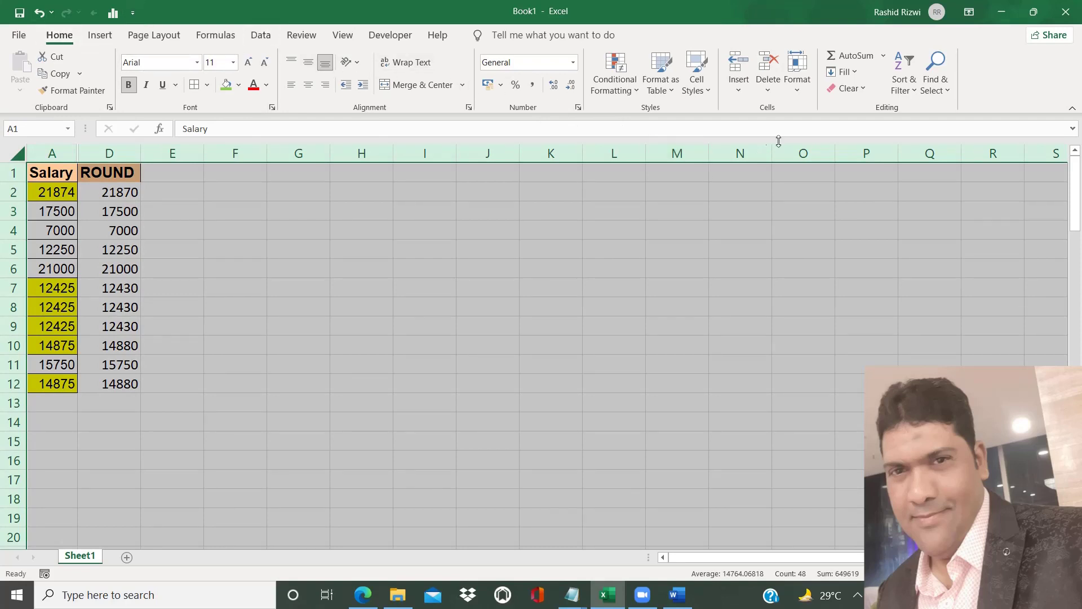
left_click(796, 90)
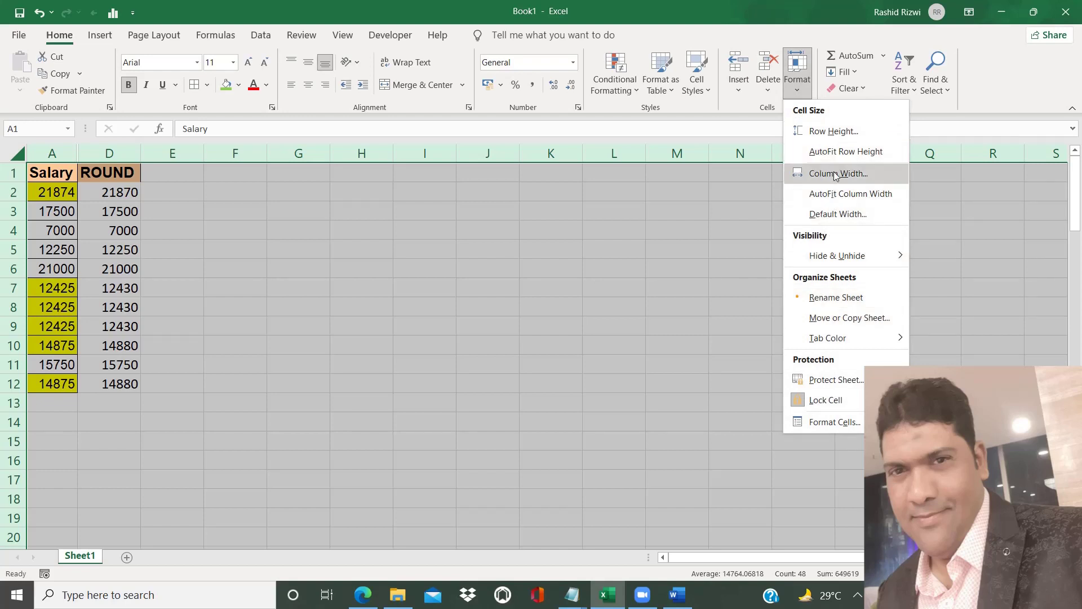
mouse_move(832, 264)
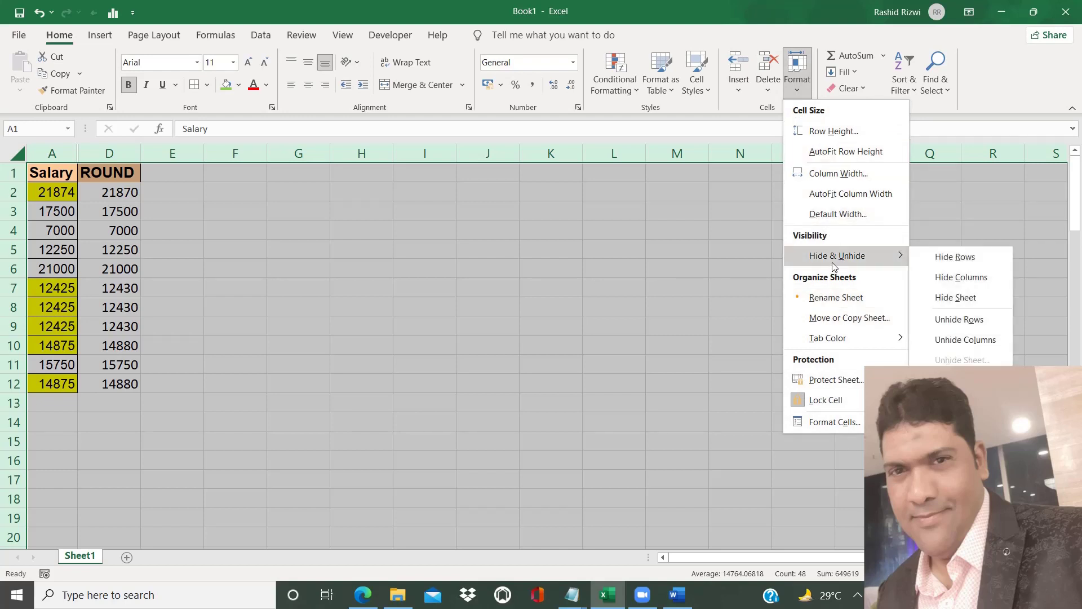
left_click(944, 340)
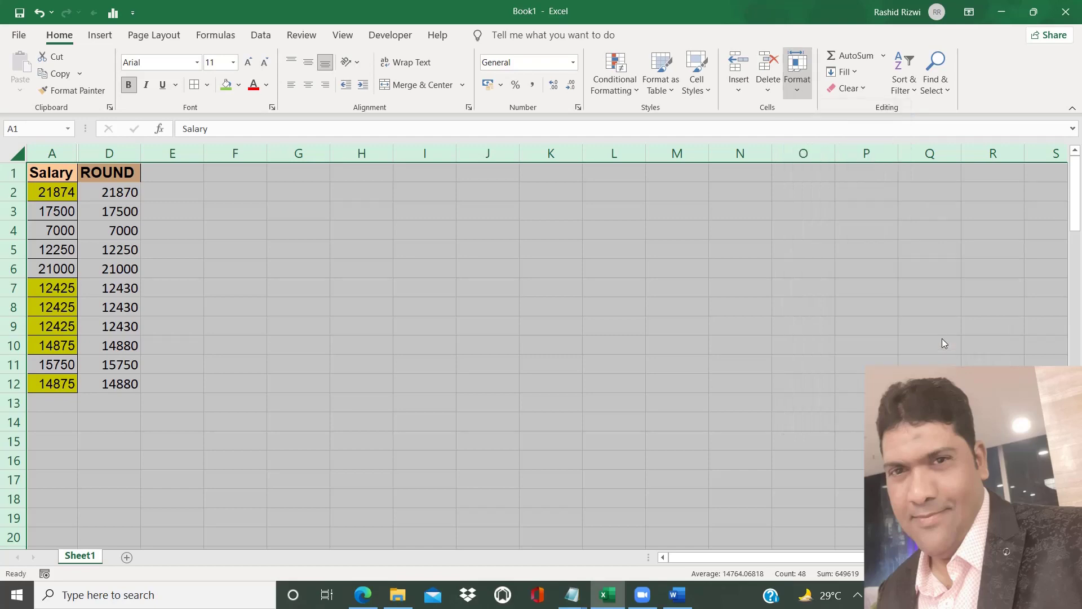
left_click(680, 179)
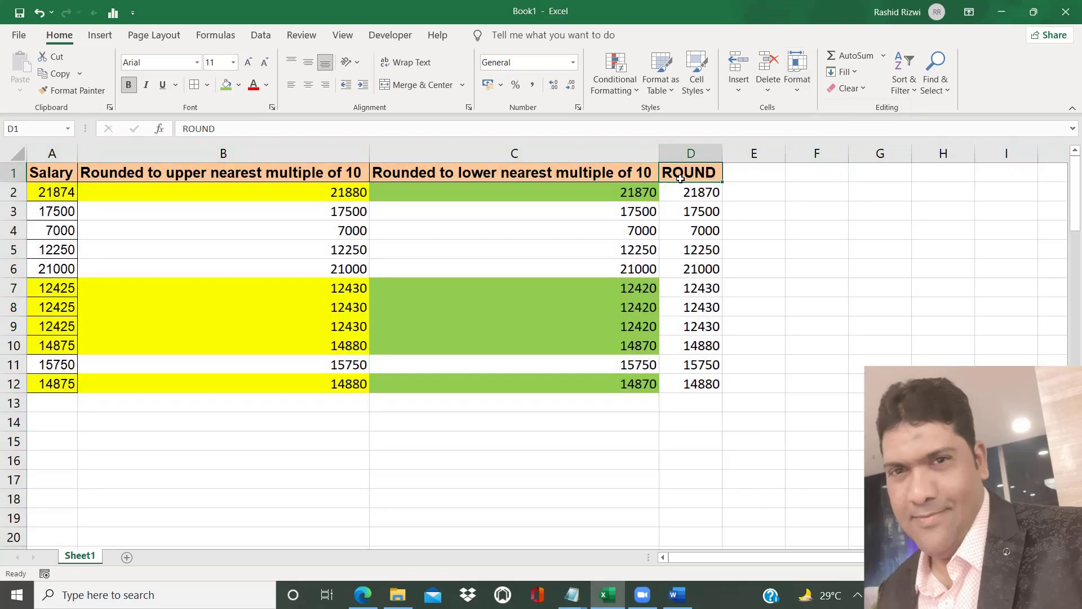
Display the sheet's formulas instead of values and fit all column widths to their contents.
left_click(462, 200)
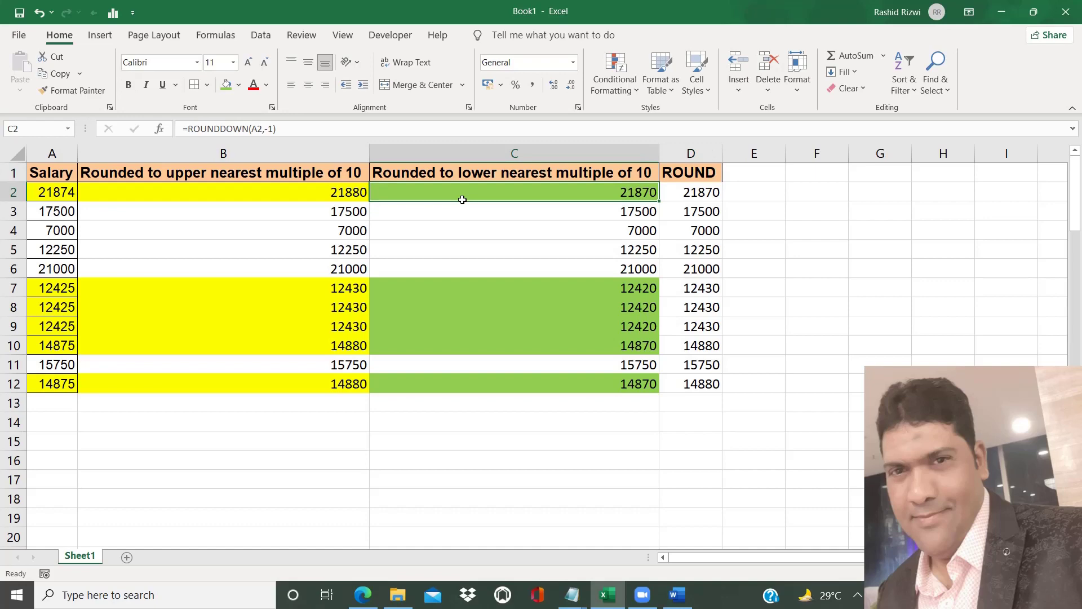
key("ctrl+grave")
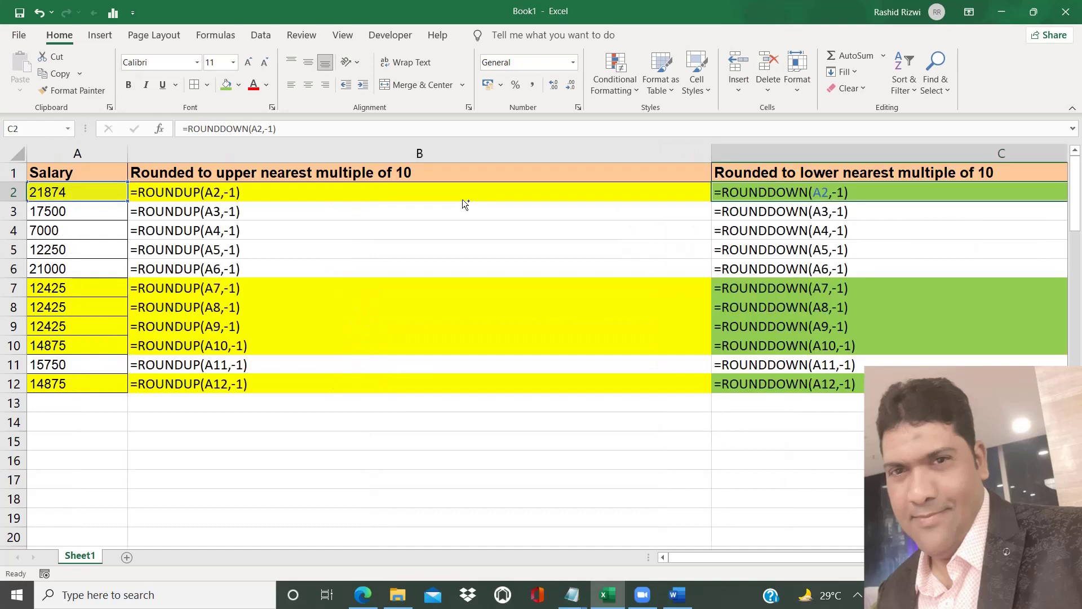
left_click(12, 153)
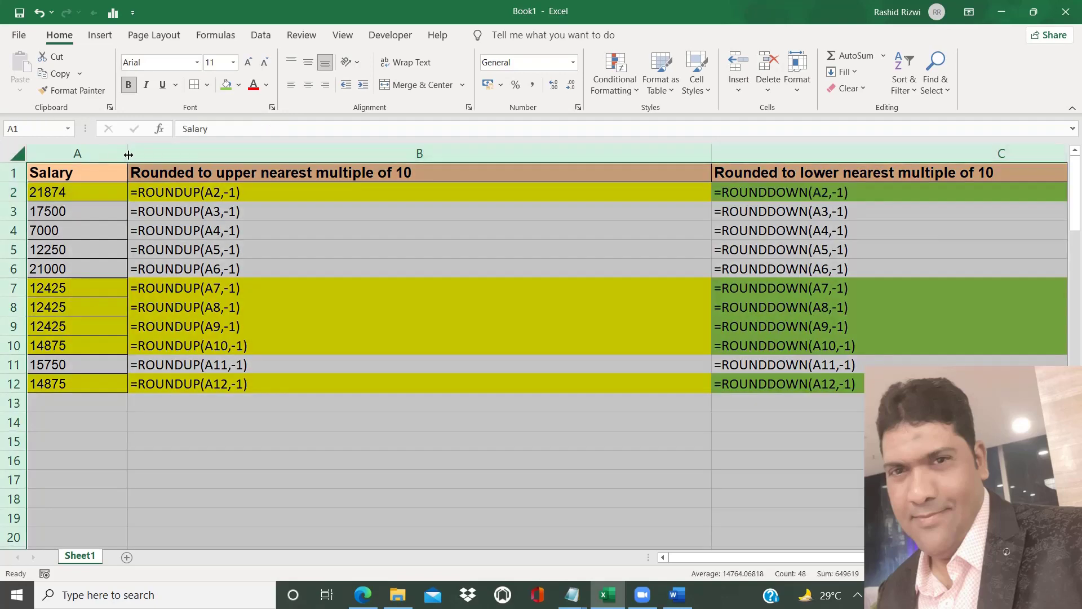
double_click(129, 154)
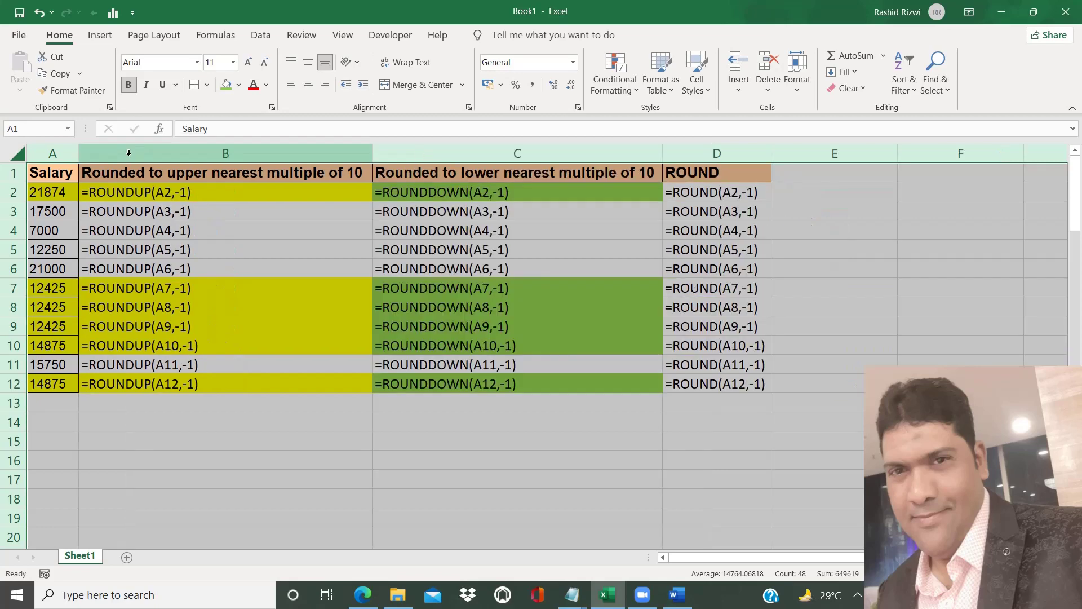
left_click(263, 269)
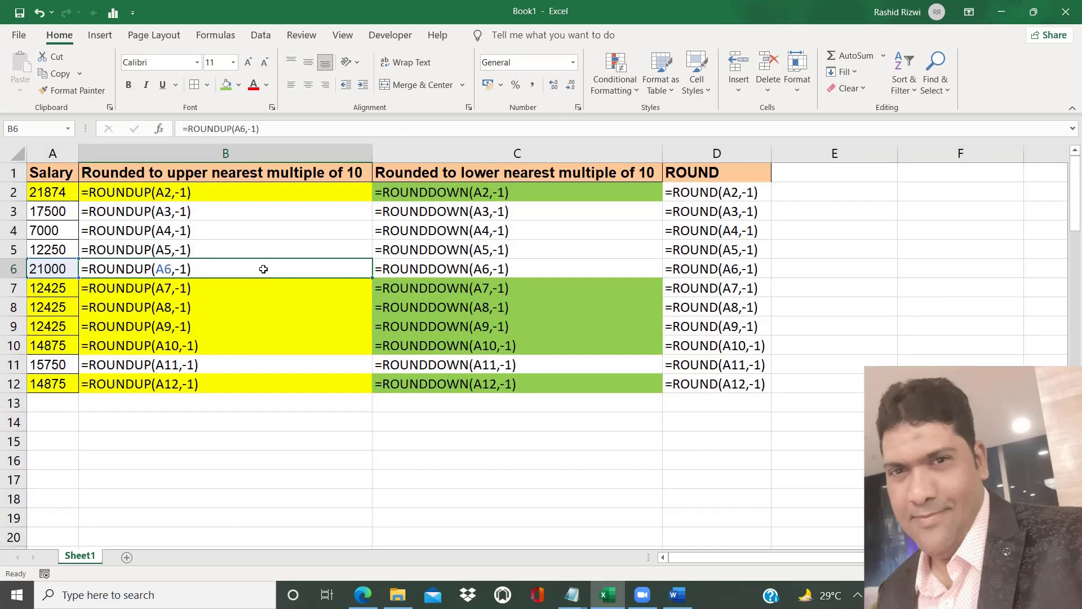